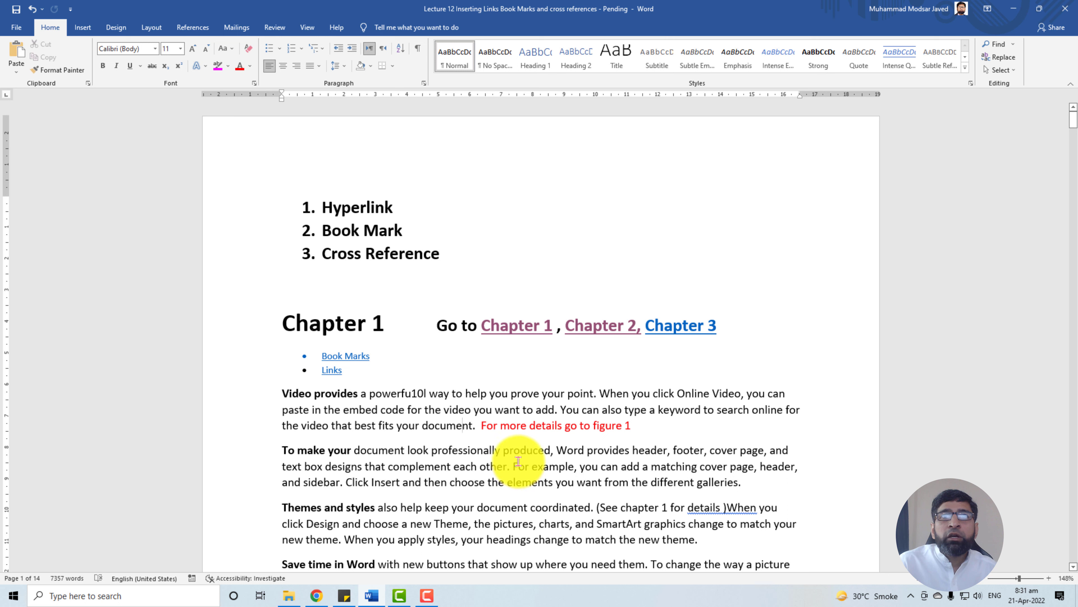
Test the chapter navigation links by following Chapter 2, Chapter 3 and Chapter 1 in turn from the Go to lines.
ctrl+click(615, 325)
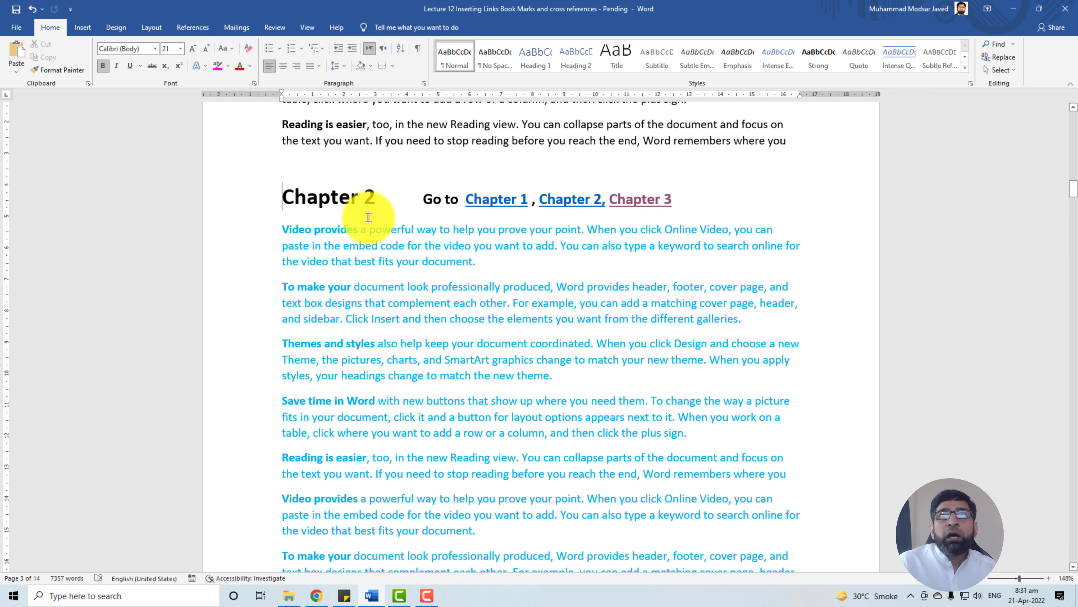
ctrl+click(637, 200)
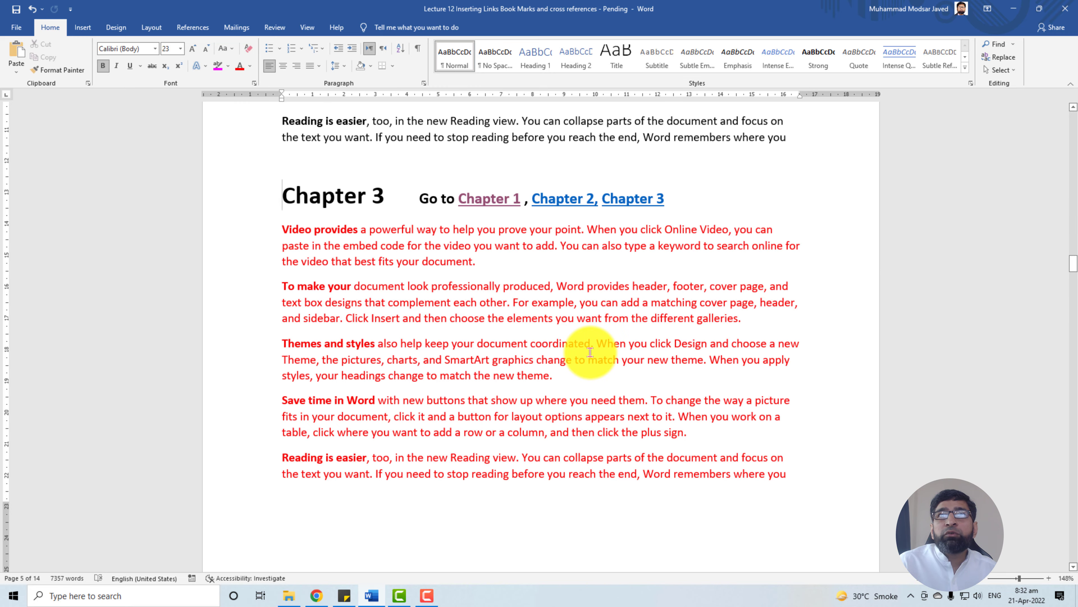
scroll(590, 351, up, 20)
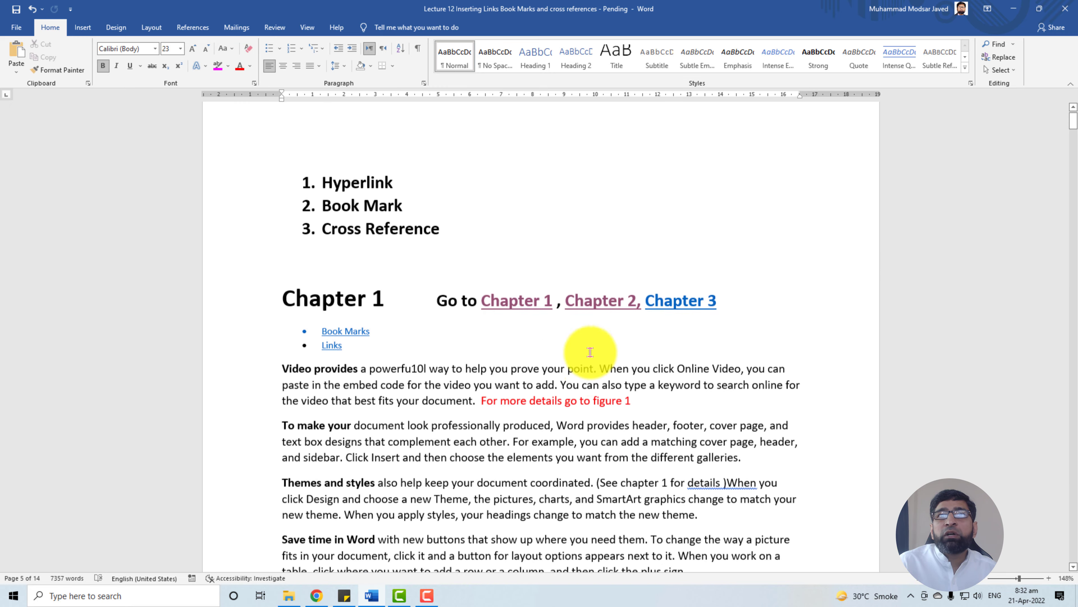
scroll(590, 351, down, 20)
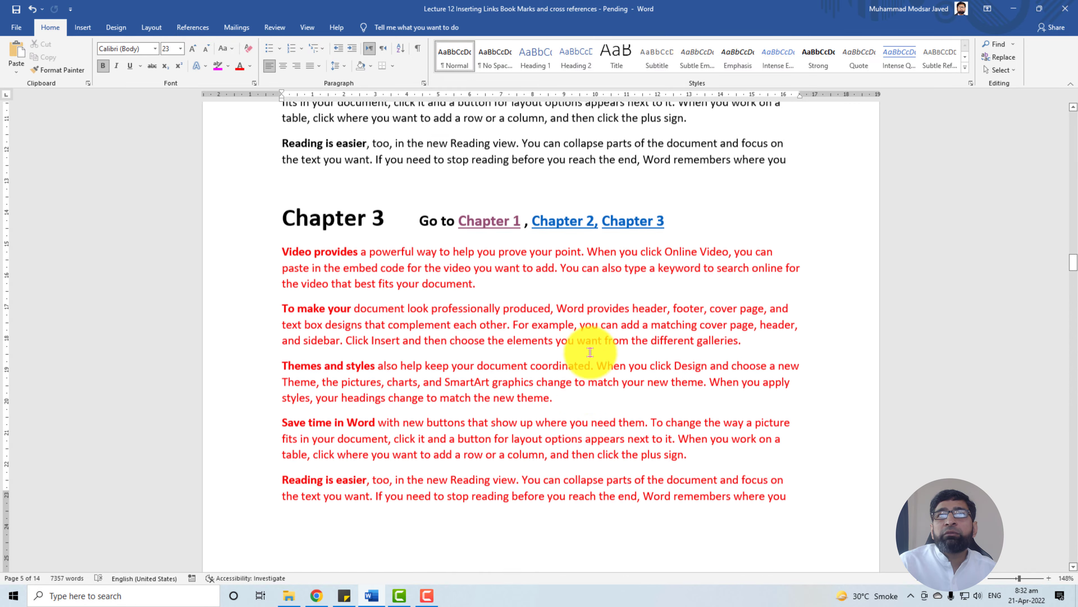
scroll(590, 352, down, 1)
scroll(590, 351, down, 20)
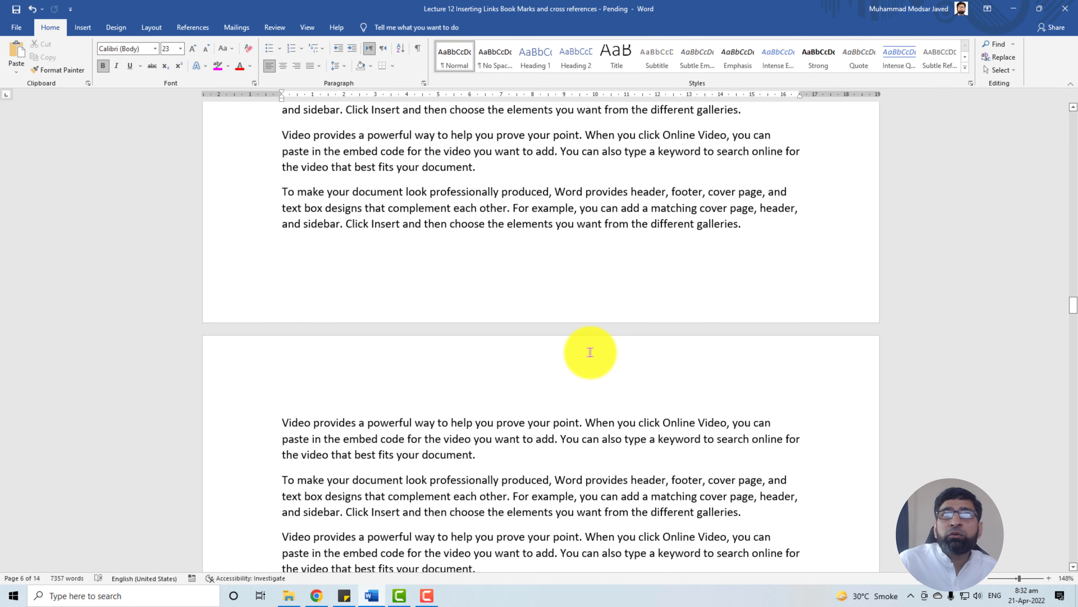
scroll(590, 351, up, 20)
scroll(590, 352, up, 10)
scroll(590, 352, down, 7)
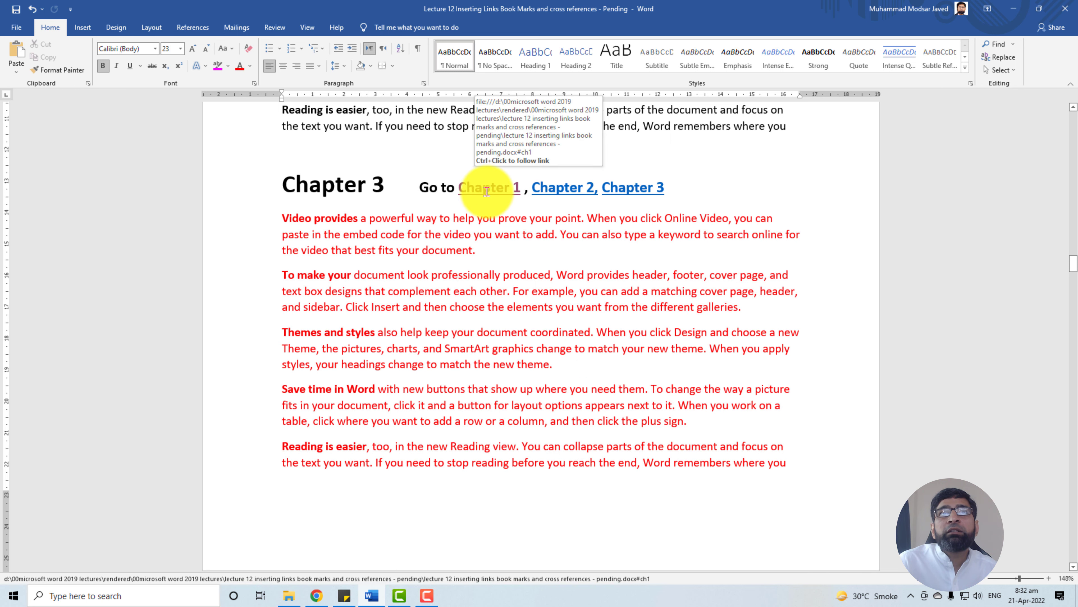
ctrl+click(486, 191)
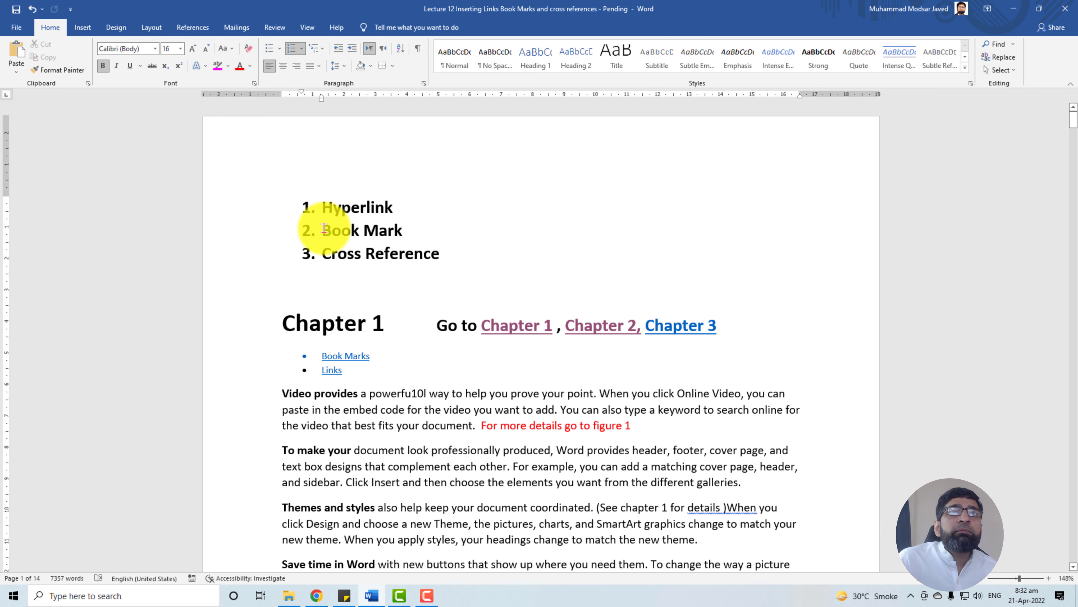
drag(330, 229, 409, 230)
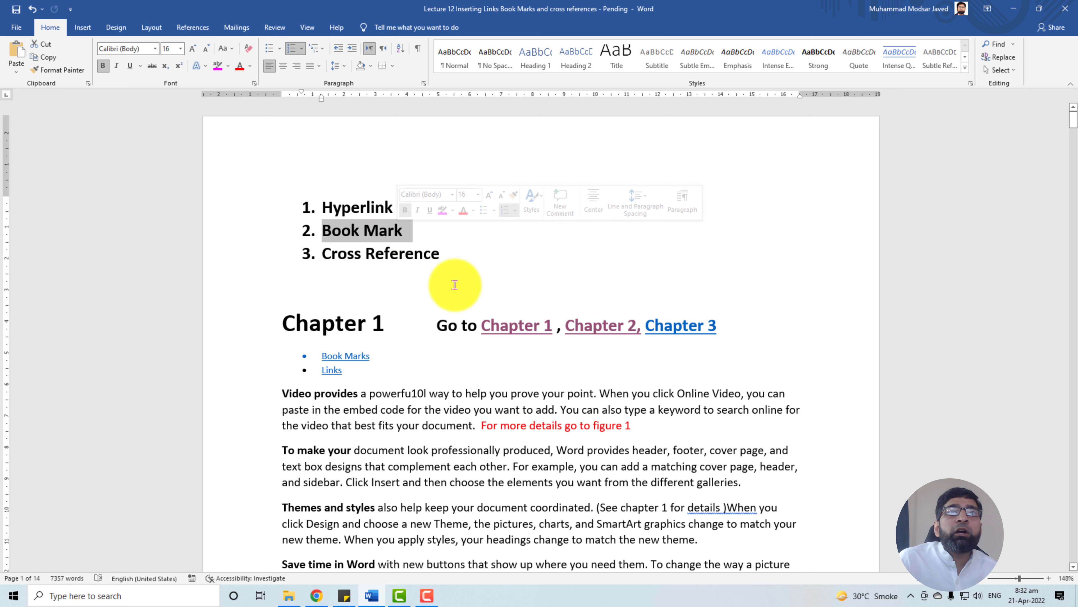
click(358, 234)
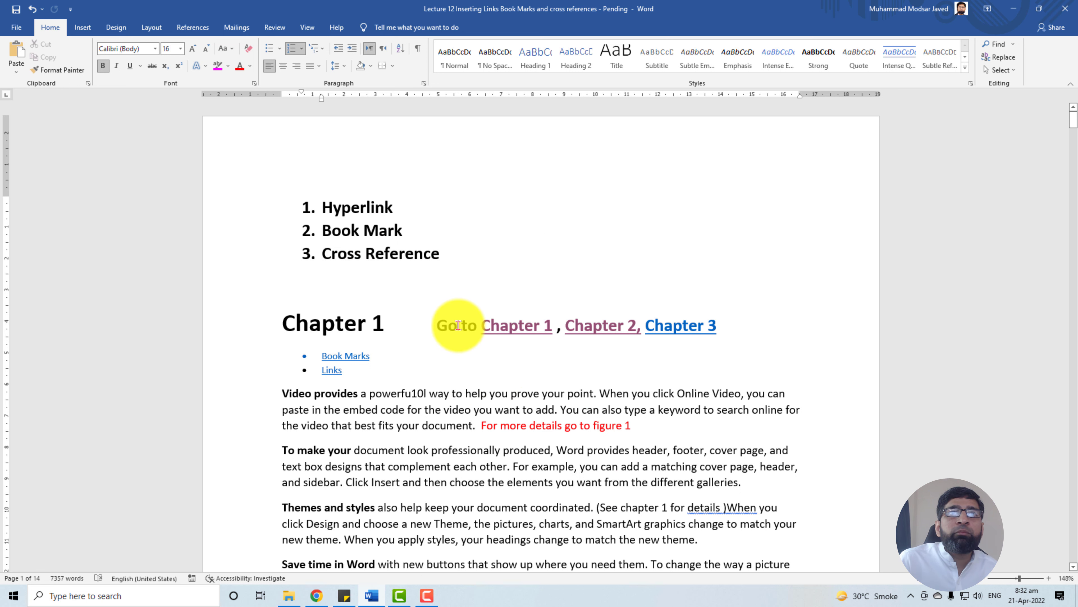
Remove the hyperlinks from Chapter 1, Chapter 2 and Chapter 3 on the Go to line beside the first Chapter 1 heading.
mouse_move(517, 328)
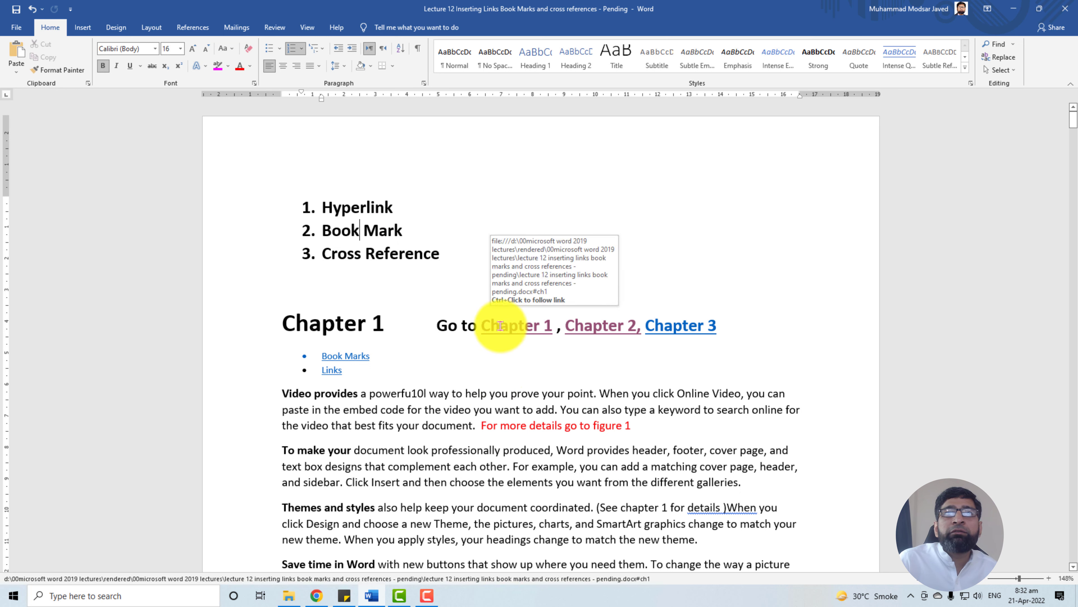
right_click(509, 324)
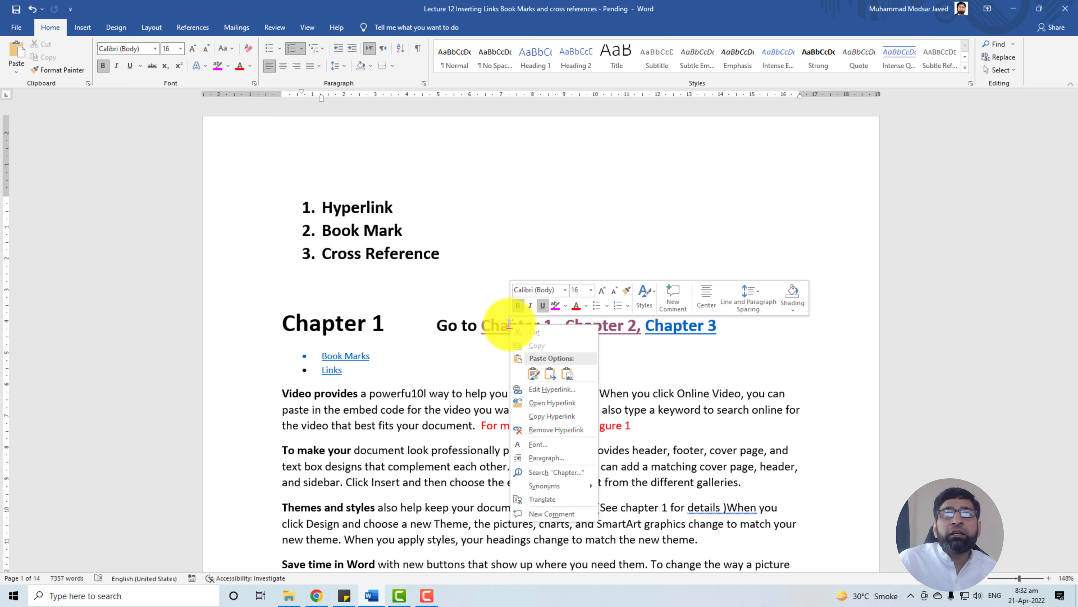
click(555, 429)
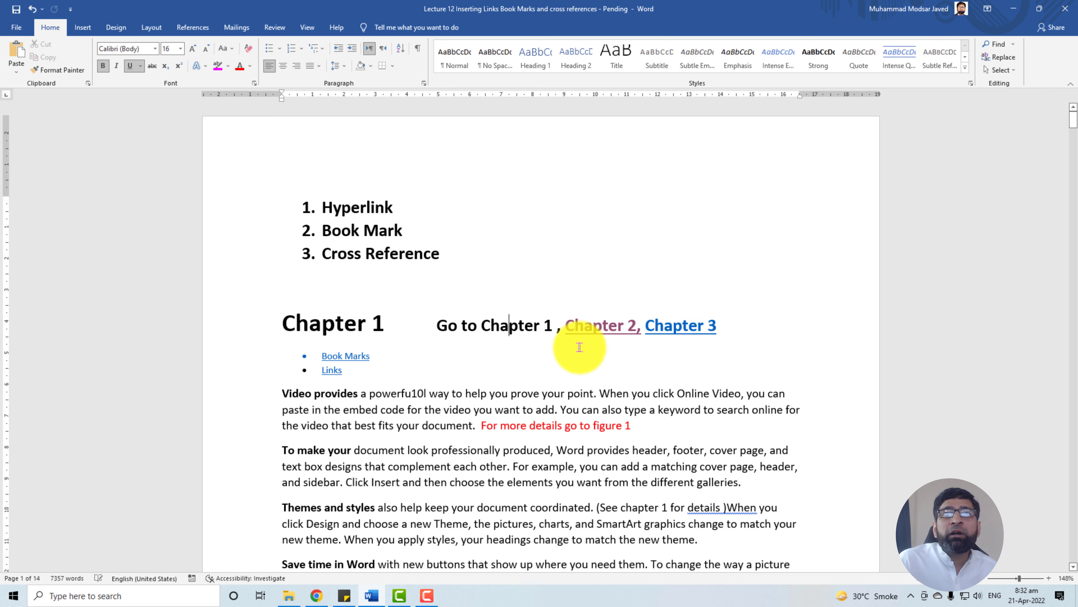
right_click(596, 326)
click(640, 430)
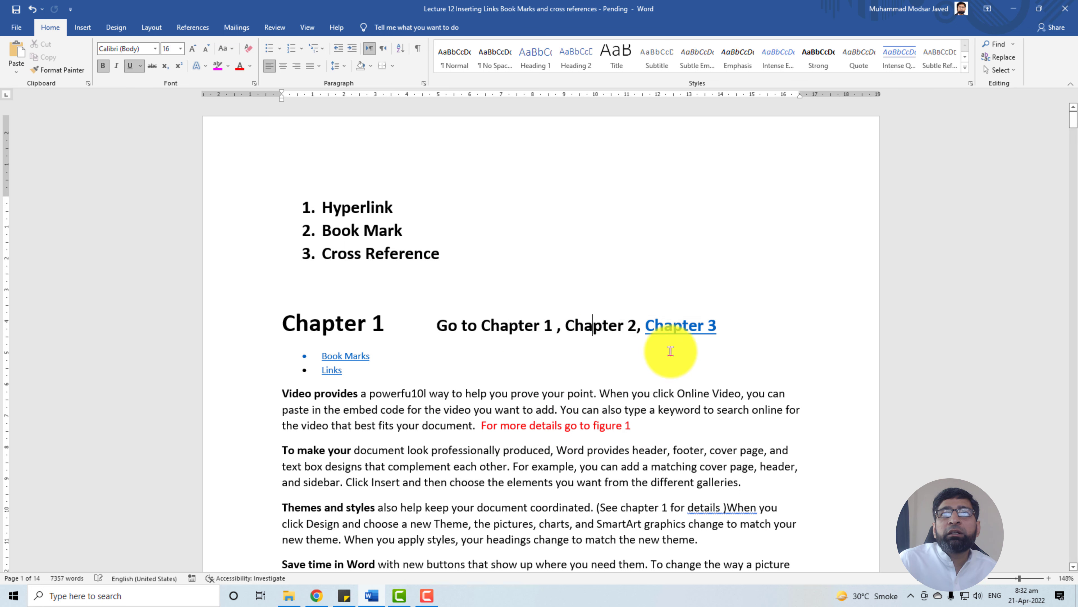
right_click(681, 326)
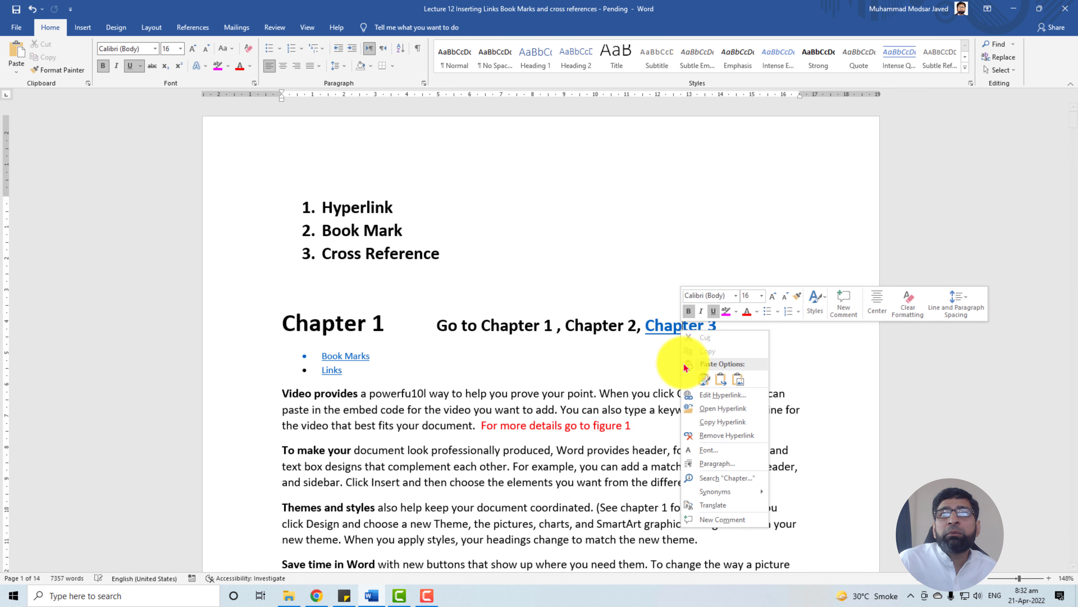
click(716, 436)
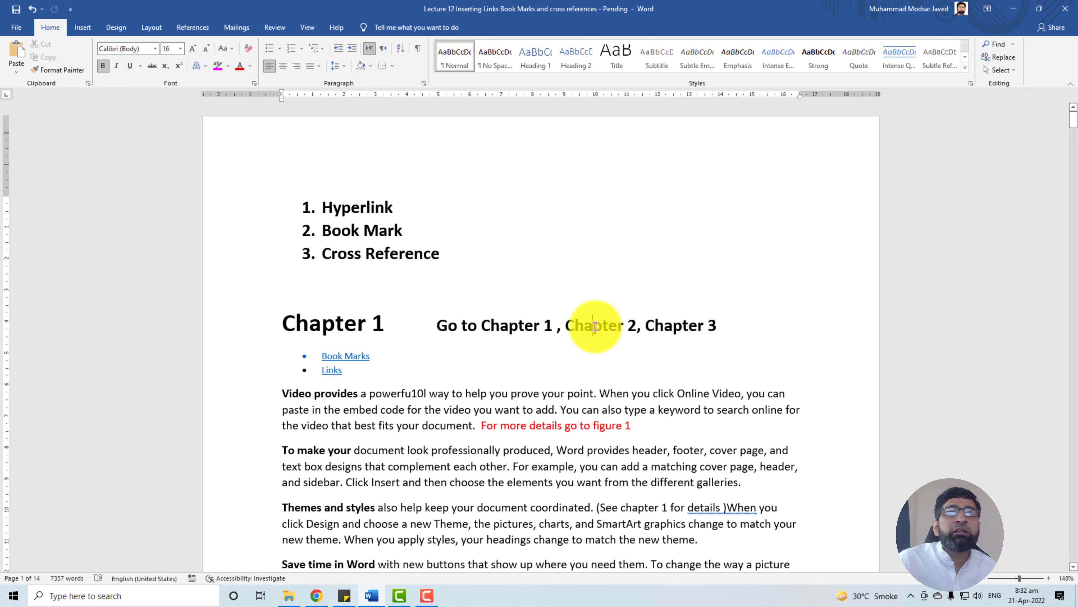
Delete the existing bookmarks ch1, ch11, ch2 and ch3 from the document.
scroll(457, 430, down, 7)
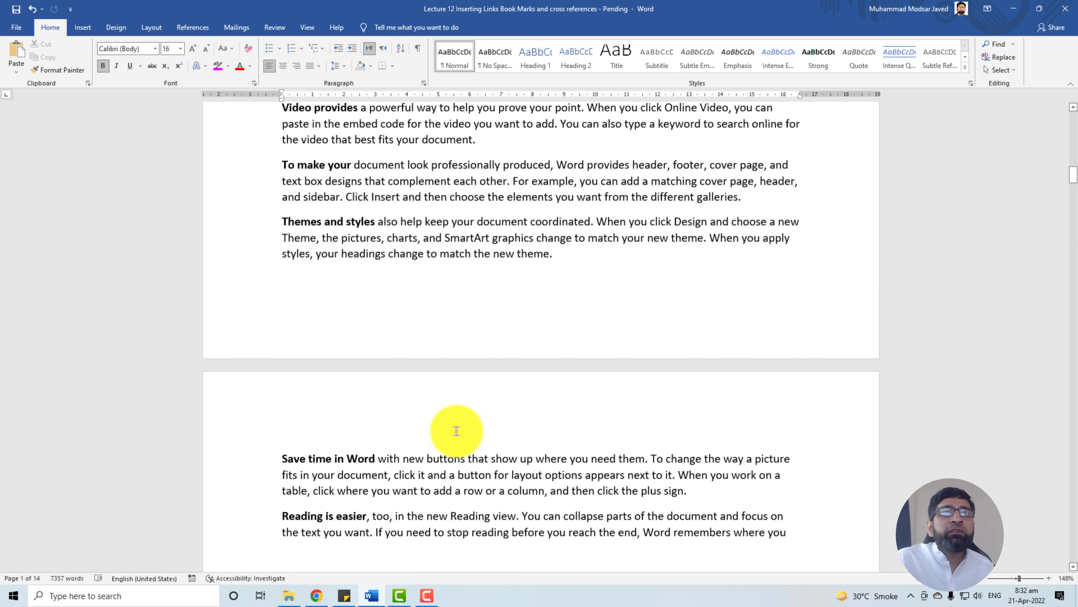
click(82, 27)
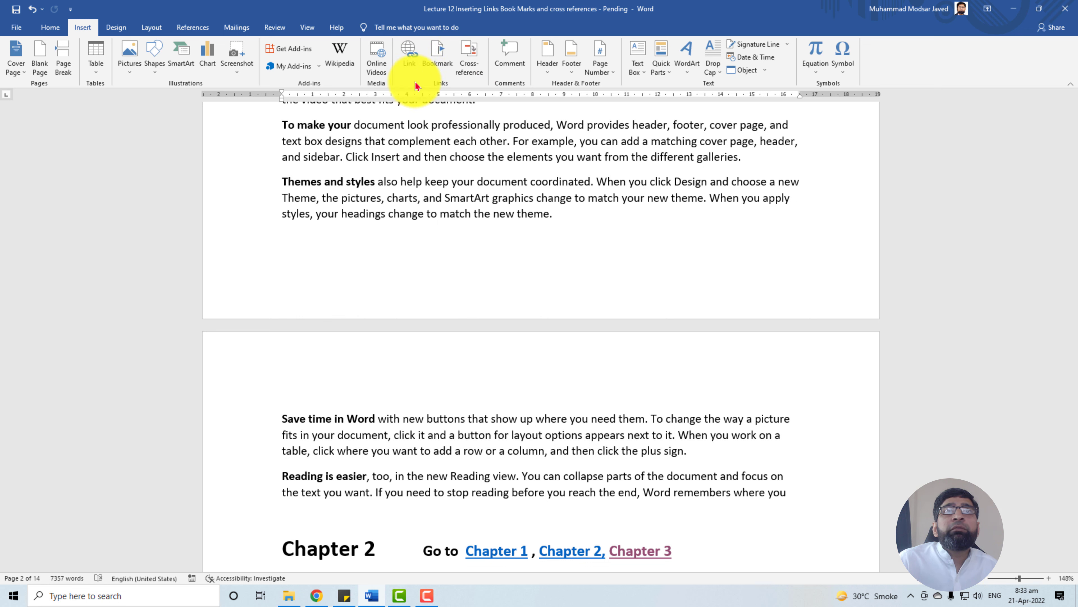
click(437, 54)
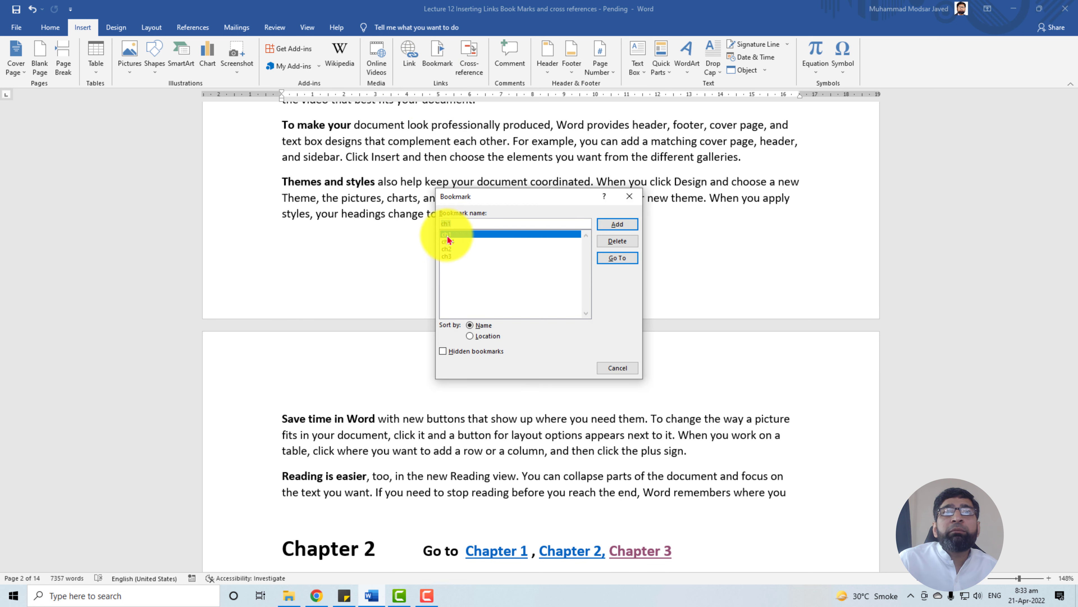
click(616, 241)
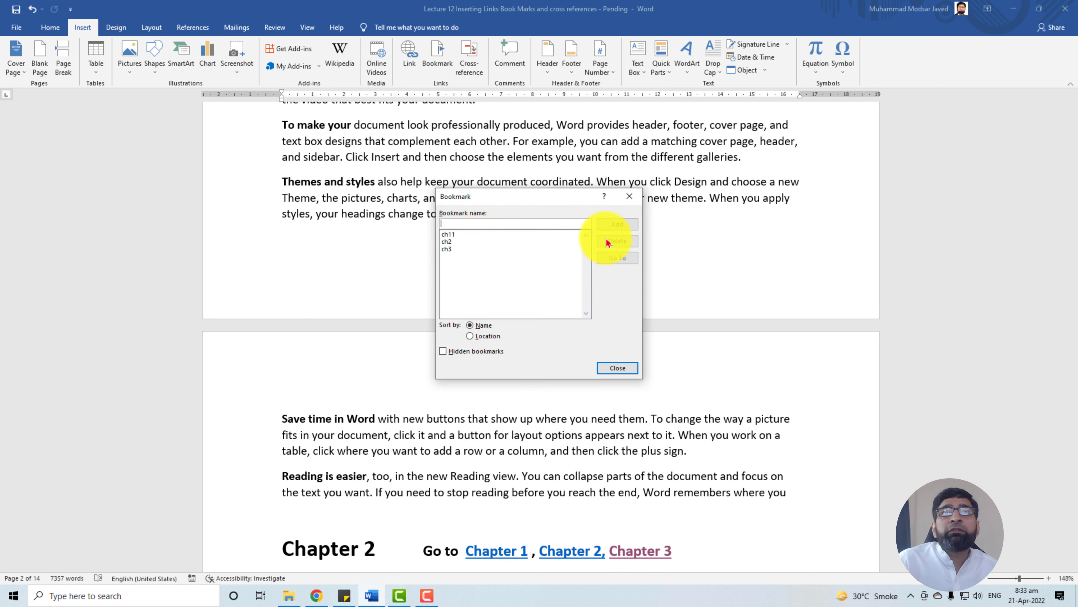
click(445, 234)
click(616, 241)
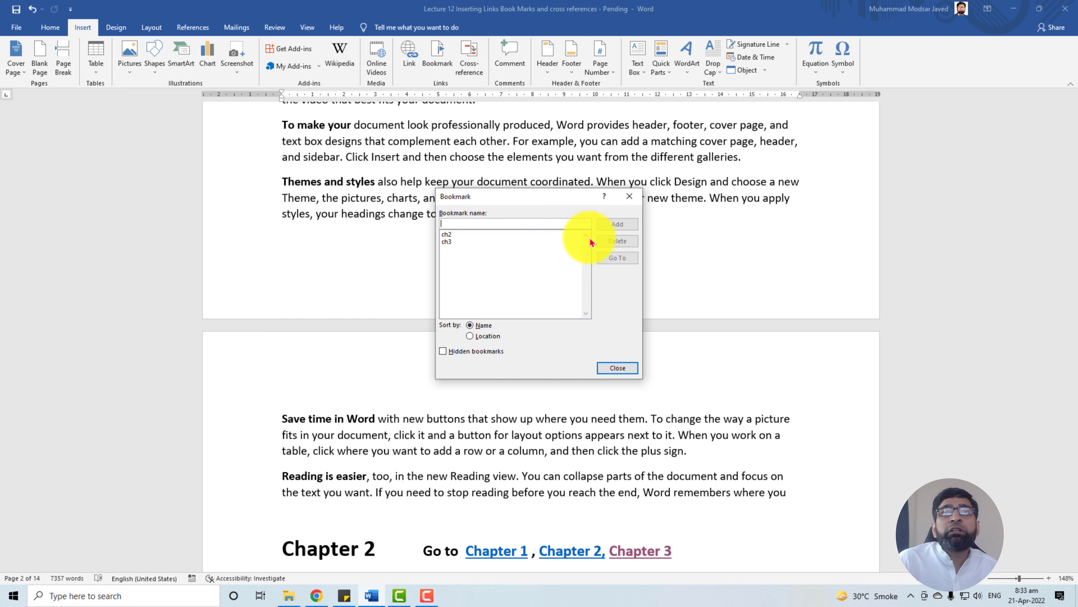
click(456, 233)
click(616, 241)
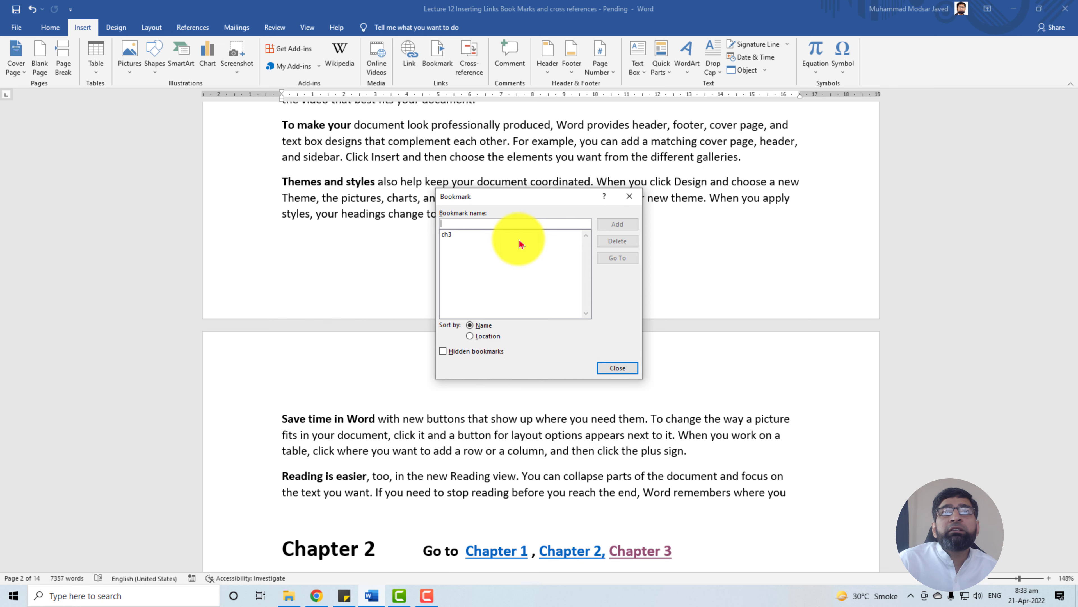
click(446, 234)
click(618, 241)
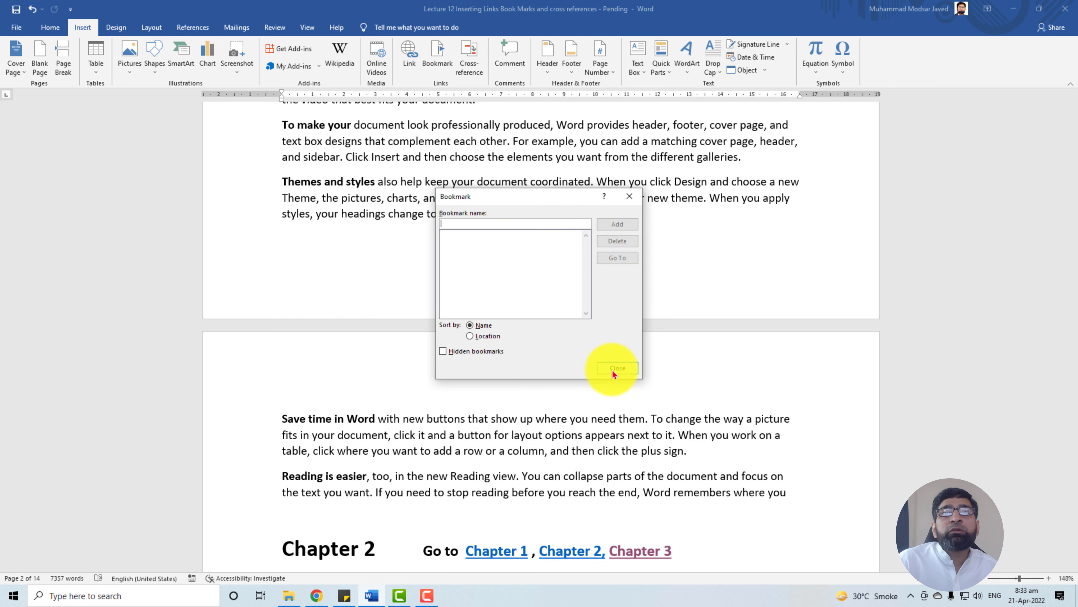
click(617, 368)
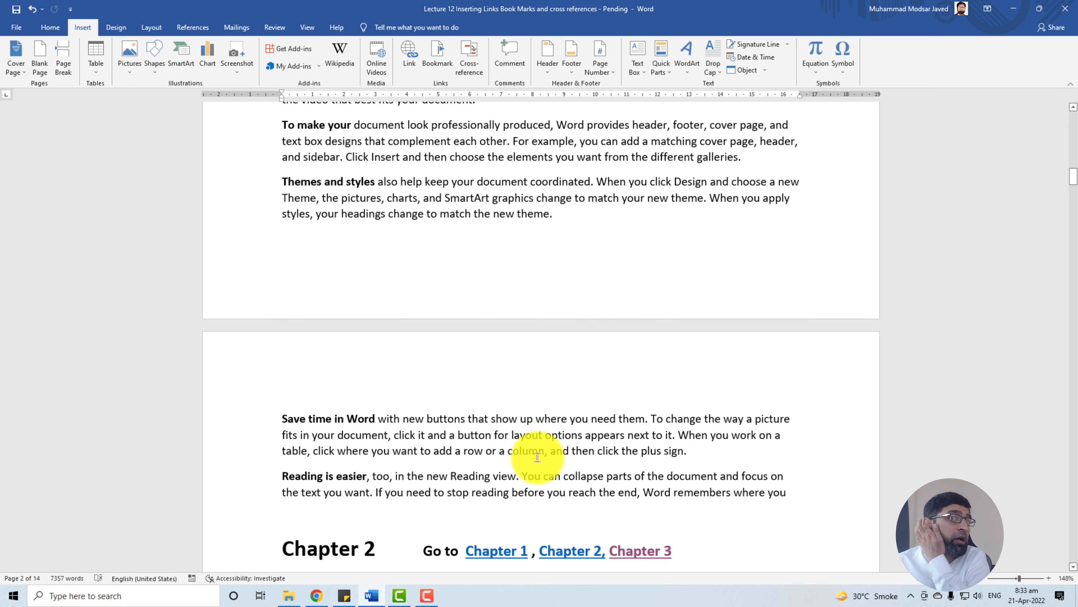
Follow the Chapter 1 link on the Chapter 2 heading's Go to line and return to that heading.
ctrl+click(501, 548)
scroll(465, 359, down, 15)
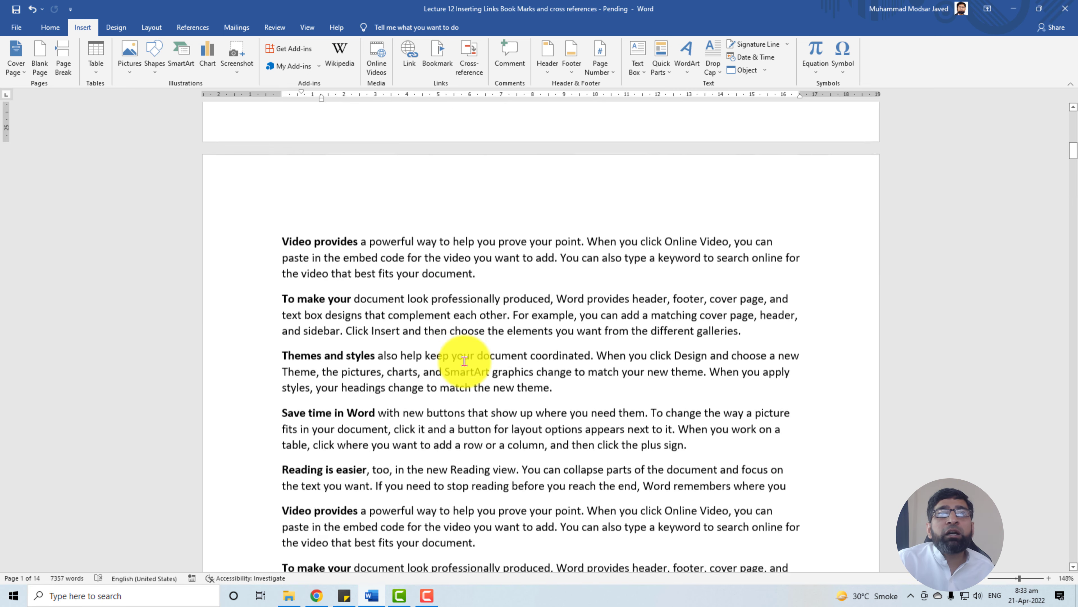
scroll(465, 357, down, 15)
scroll(462, 361, up, 5)
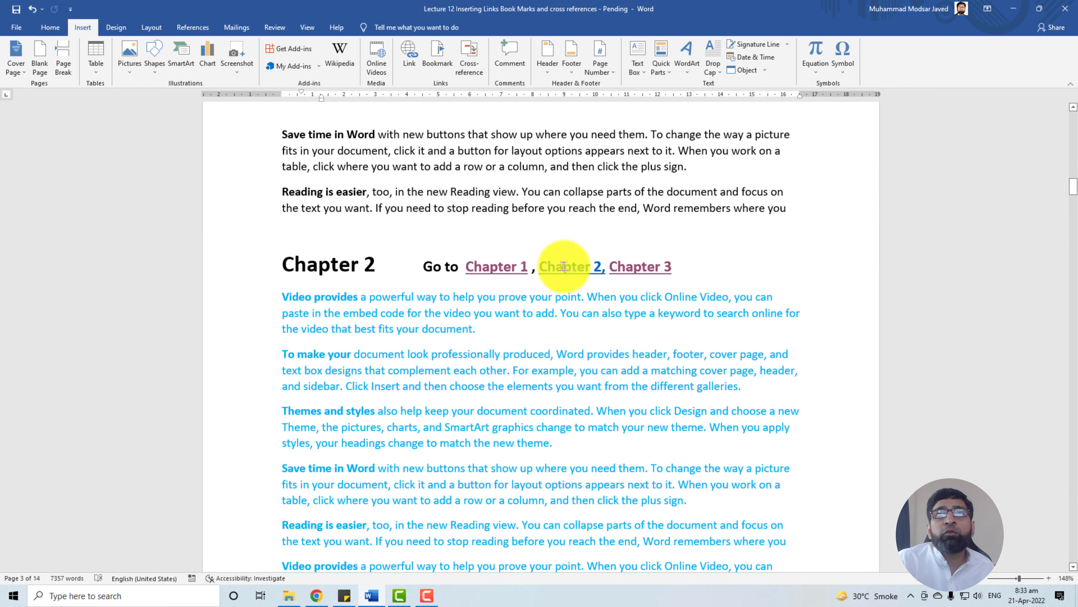
drag(674, 266, 488, 268)
right_click(488, 269)
key(Escape)
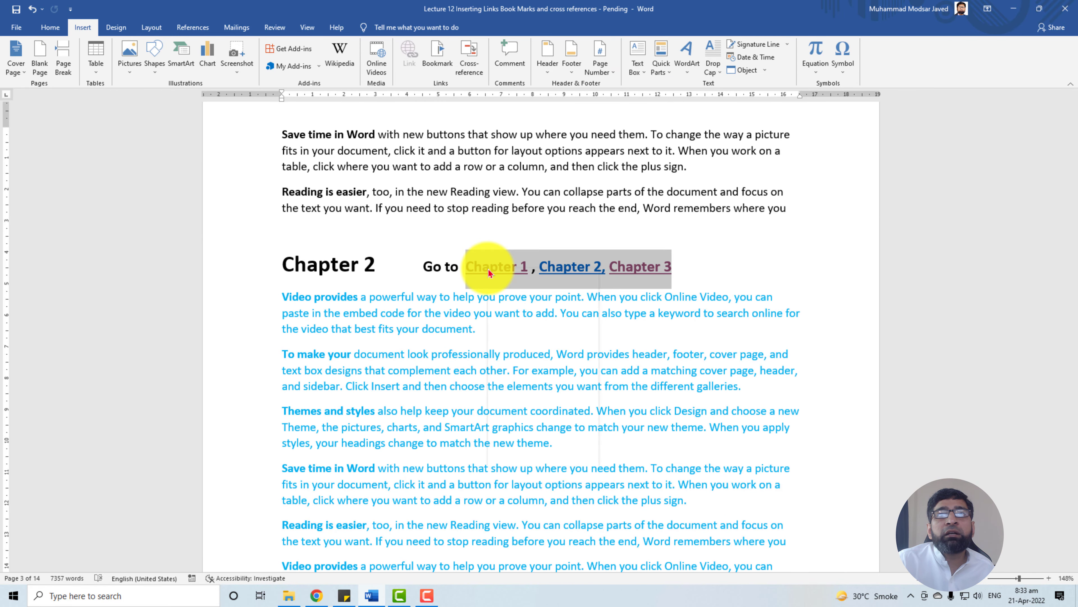
click(488, 269)
Remove the hyperlinks from Chapter 1, Chapter 2 and Chapter 3 on the Go to line beside the Chapter 2 heading.
right_click(488, 268)
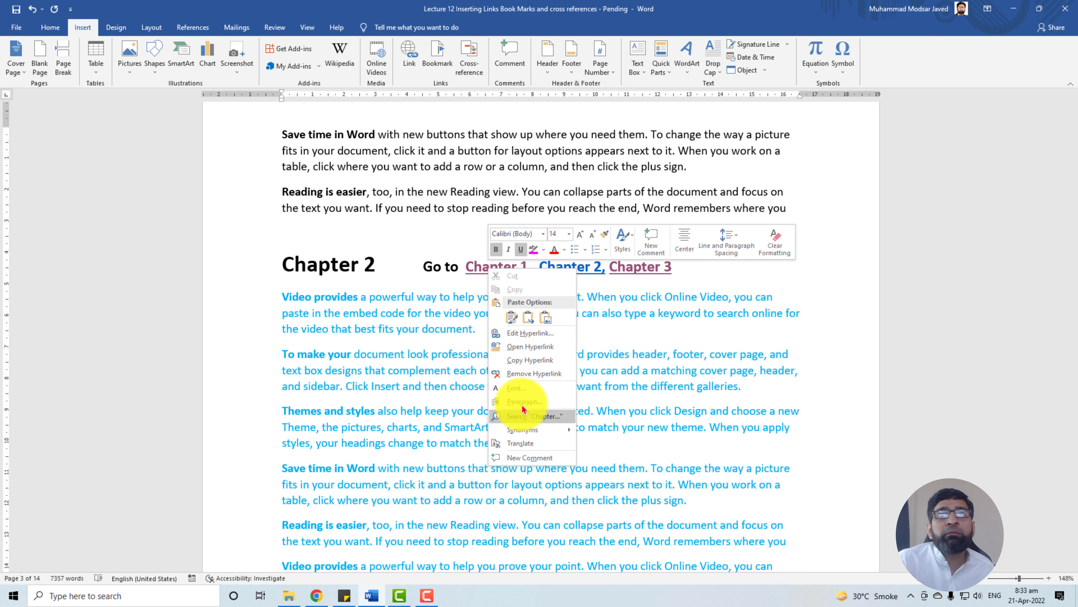
click(526, 374)
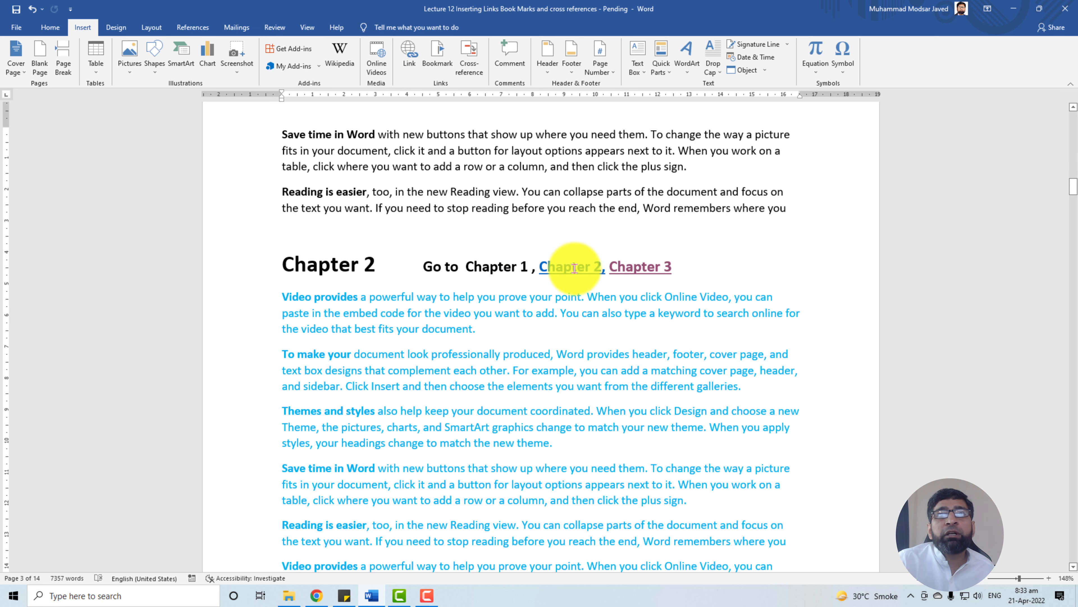
right_click(574, 268)
click(621, 374)
right_click(641, 266)
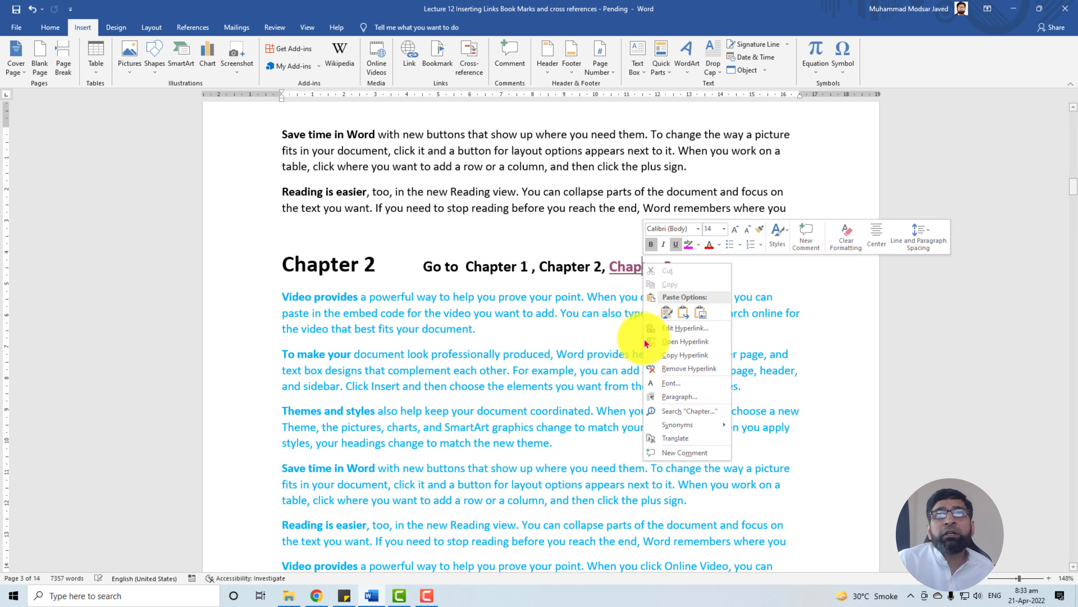
click(685, 342)
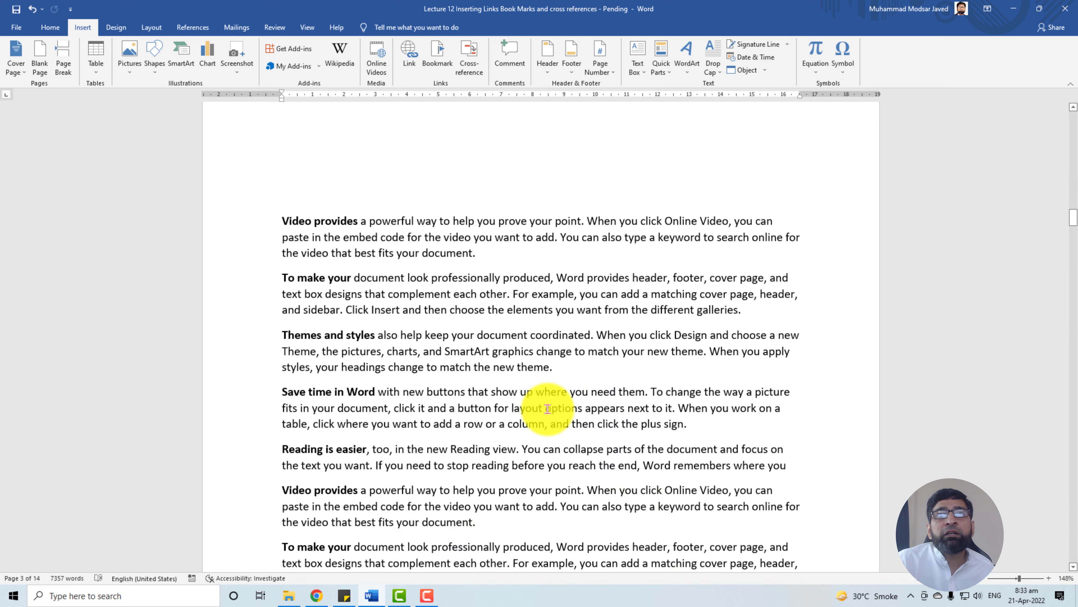
Accept the grammar suggestion that removes the space before the comma after "Chapter 1" on the first page's Go to line.
scroll(547, 408, down, 20)
click(466, 329)
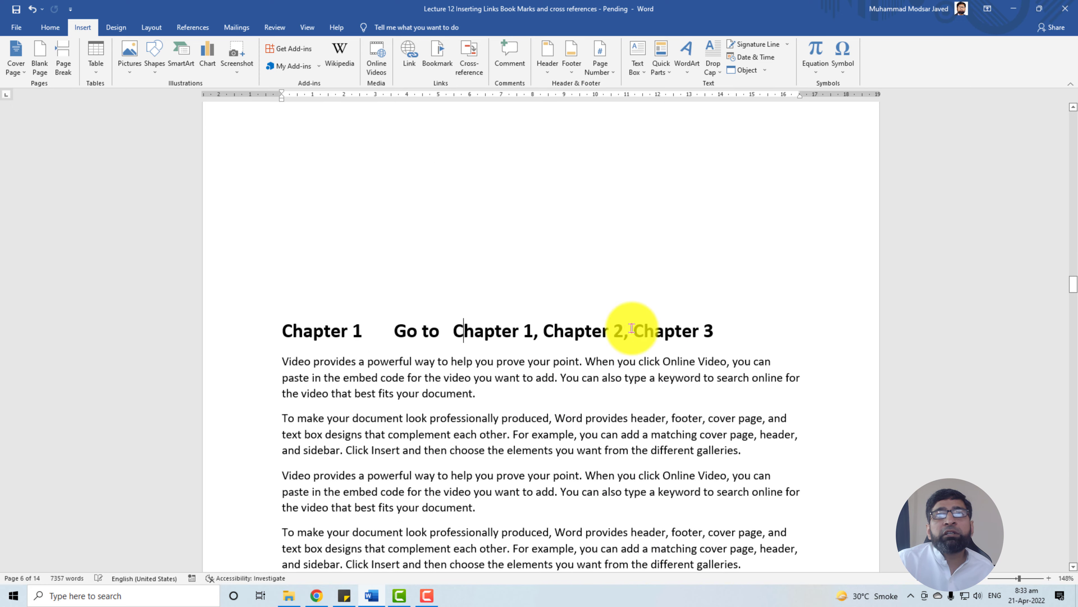
scroll(607, 420, up, 10)
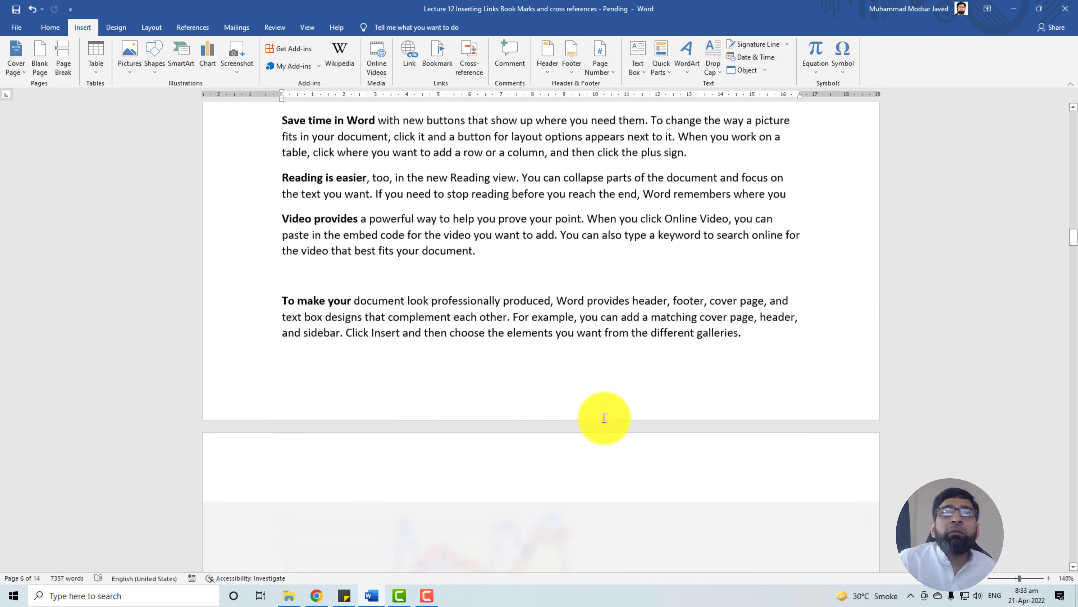
scroll(605, 417, up, 20)
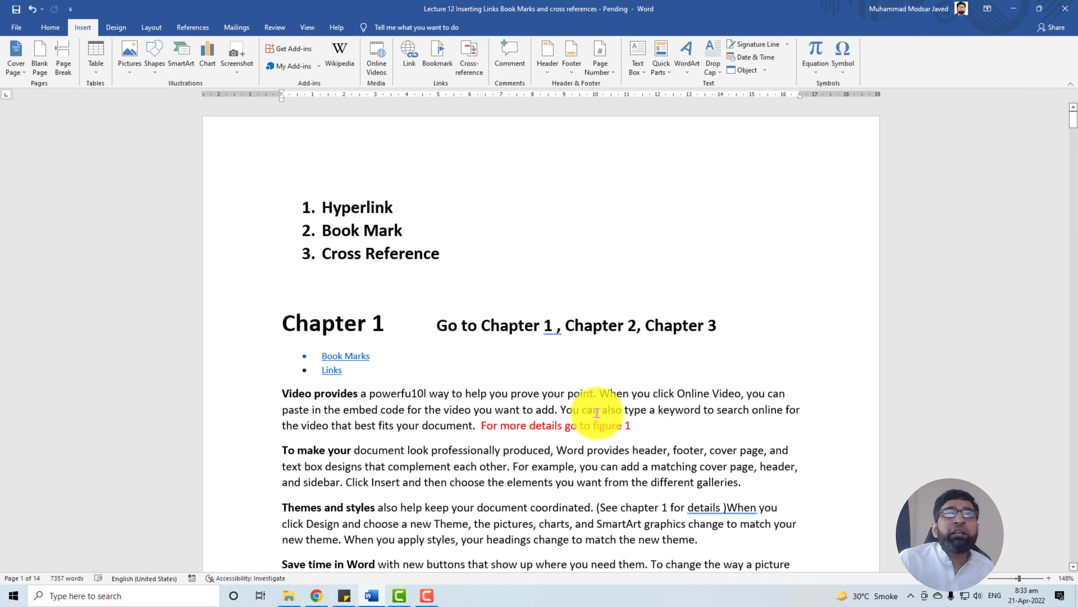
right_click(550, 326)
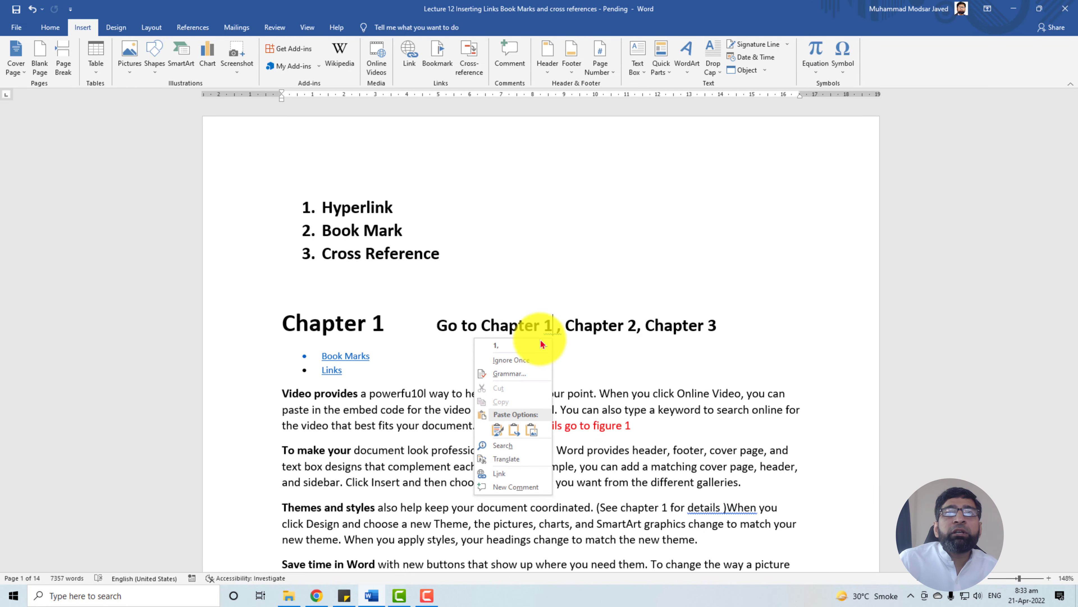
click(509, 353)
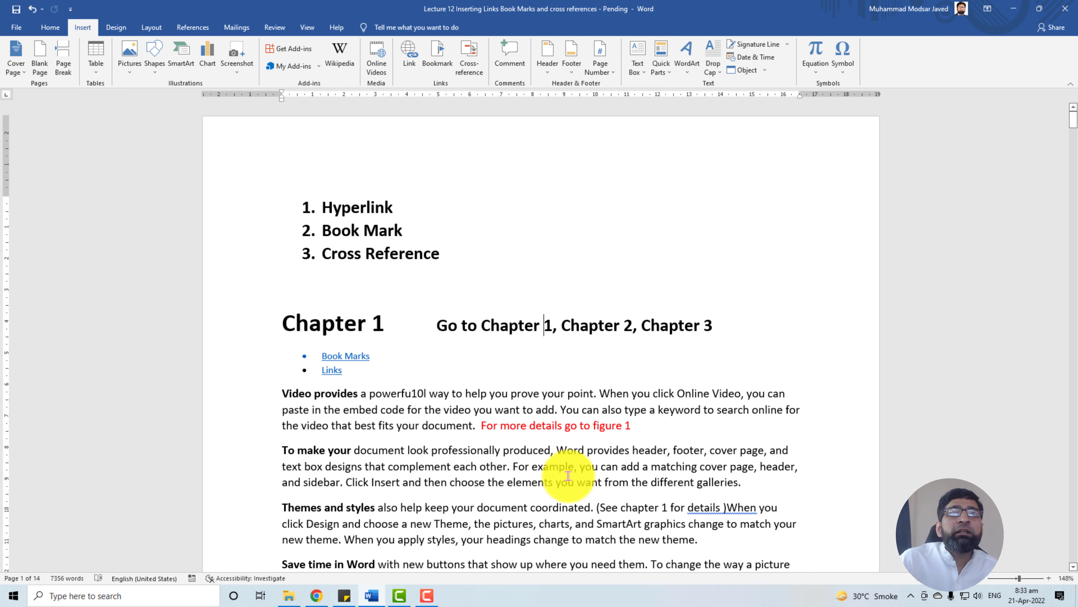
Add a bookmark named Ch1 right after the Chapter 1 heading text.
double_click(512, 327)
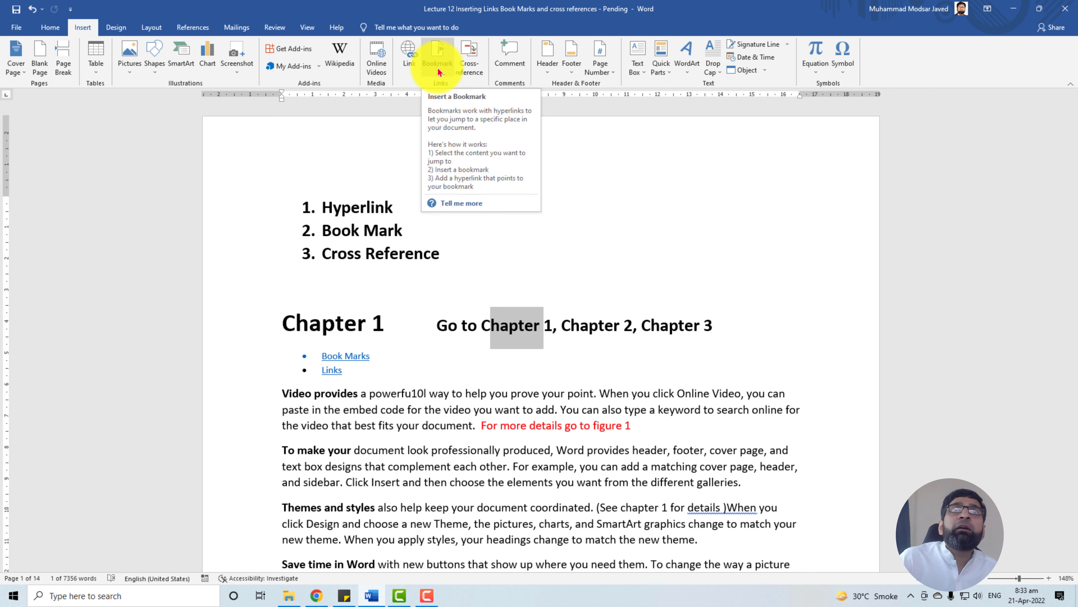
click(388, 323)
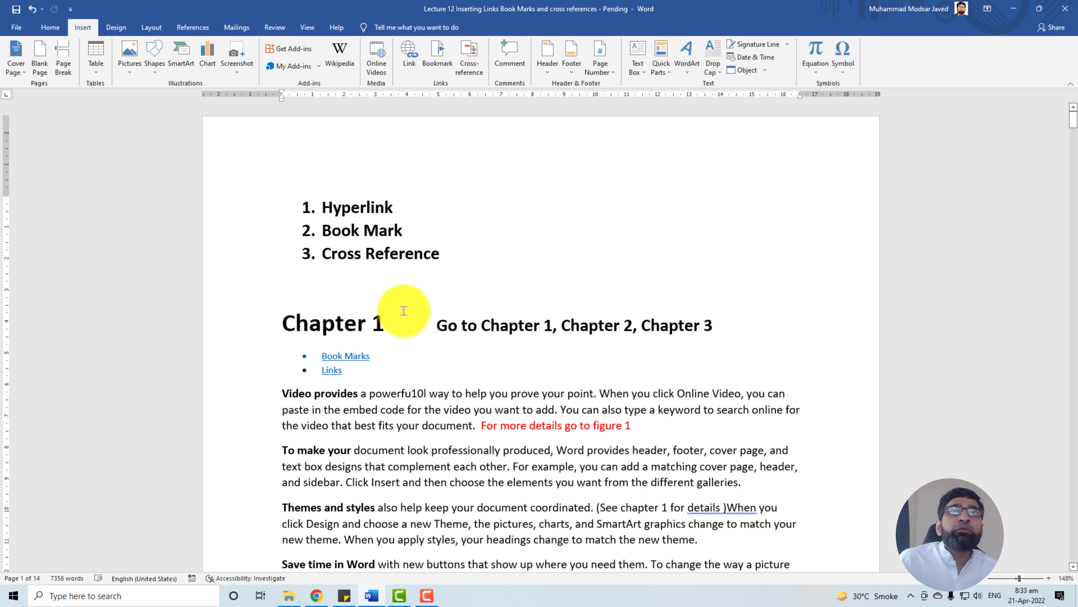
click(439, 64)
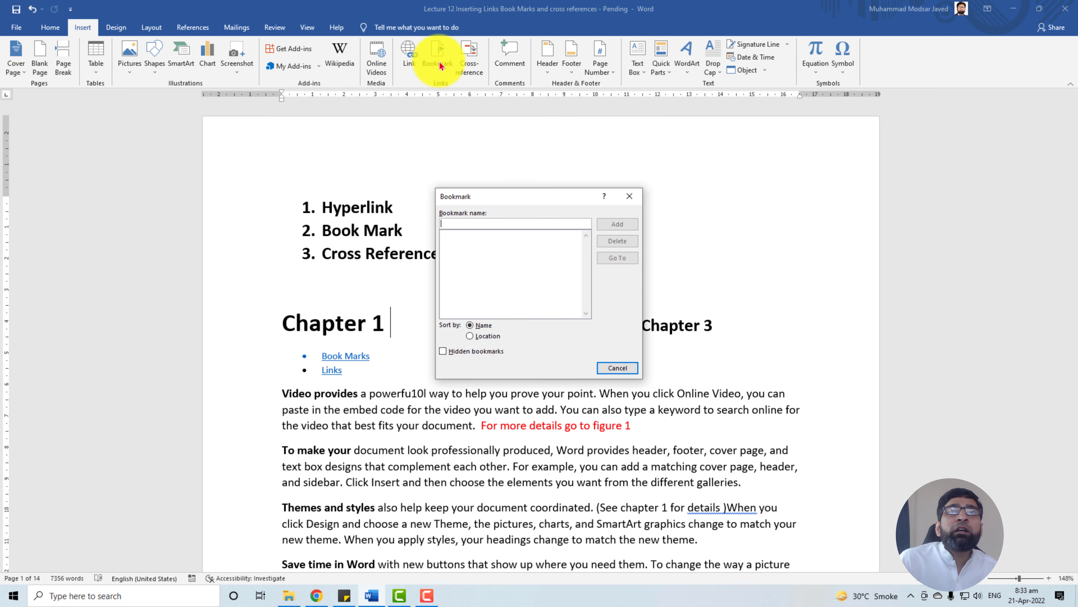
drag(493, 197, 545, 179)
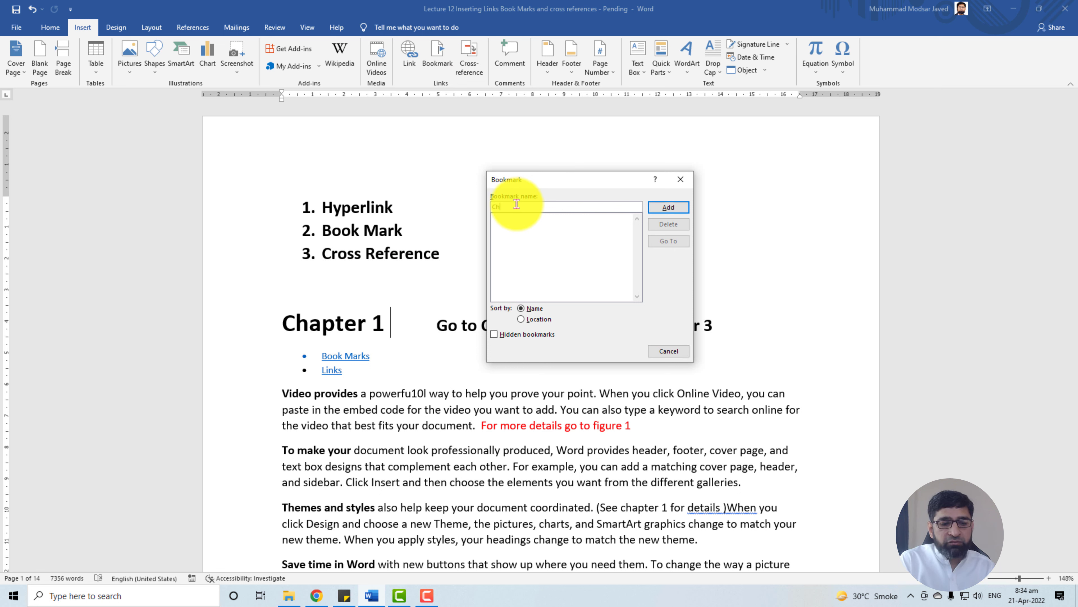
click(667, 207)
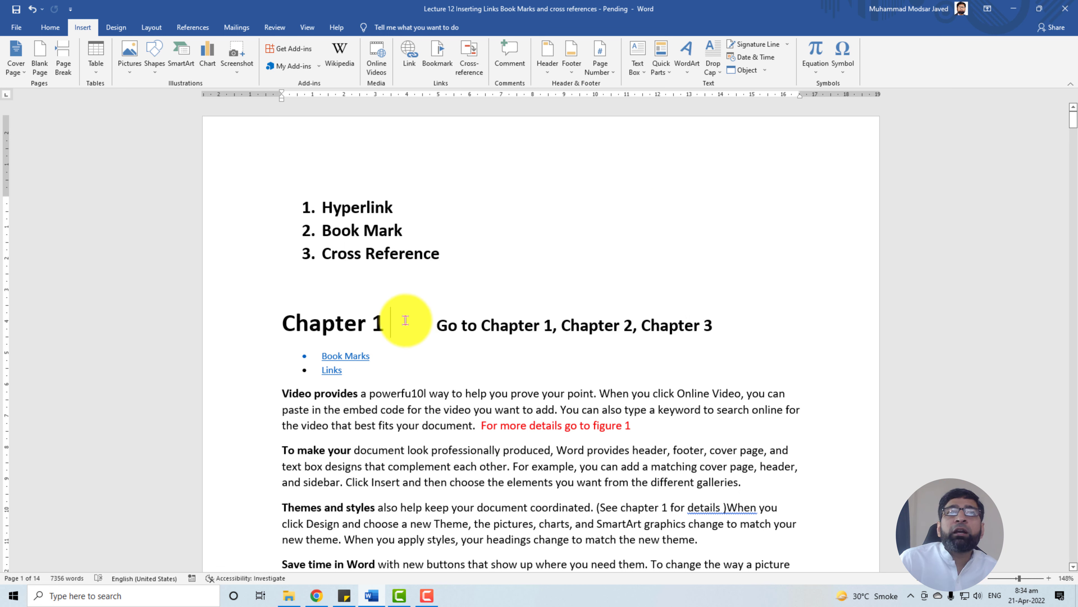
Link "Chapter 1" on the first page's Go to line to the Ch1 bookmark in this document.
click(392, 325)
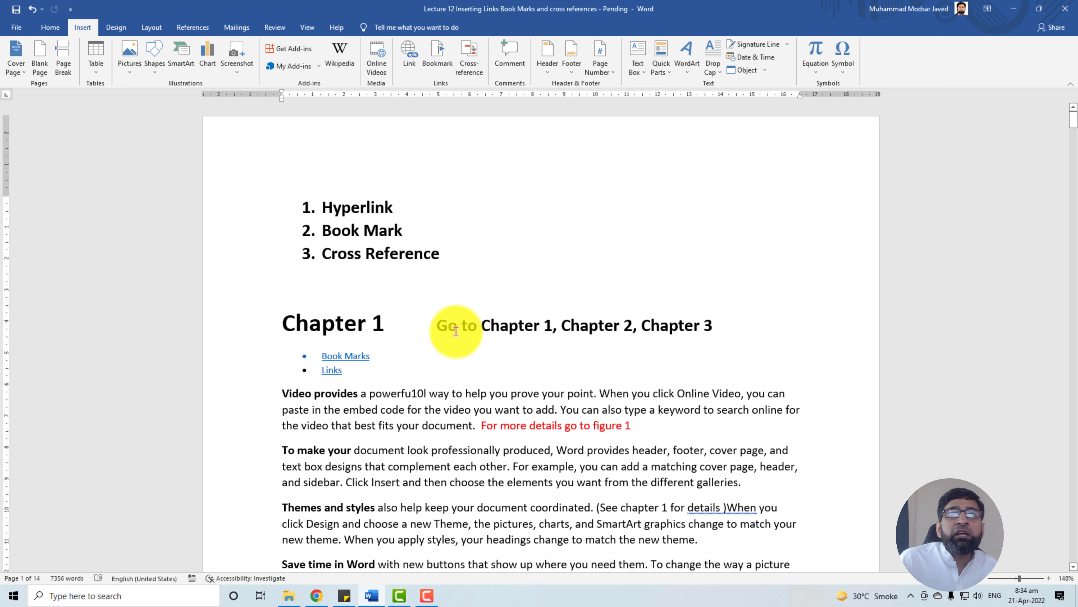
drag(482, 327, 552, 330)
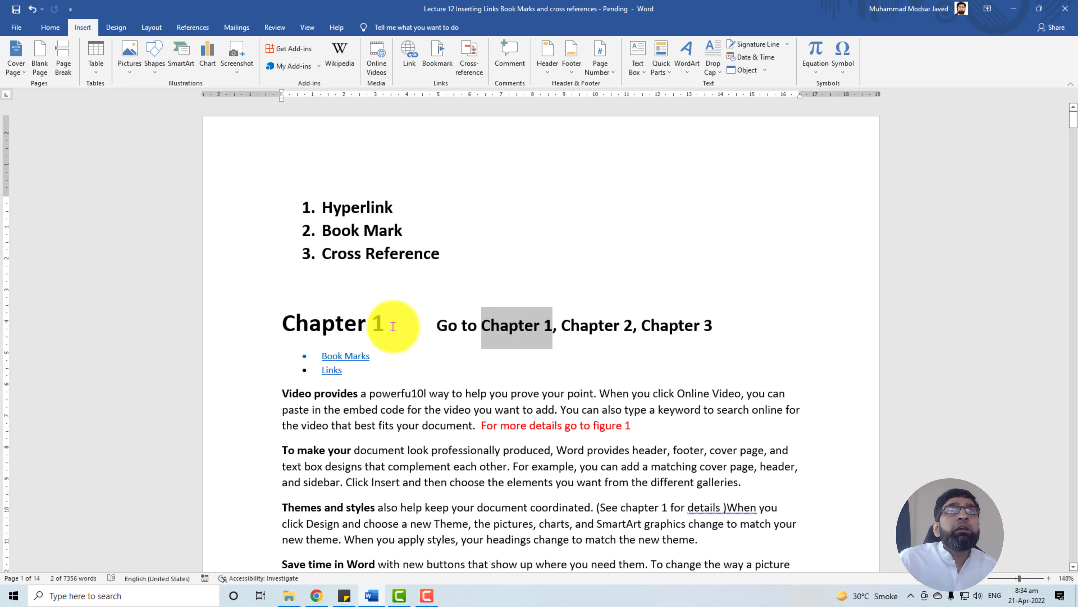
click(410, 71)
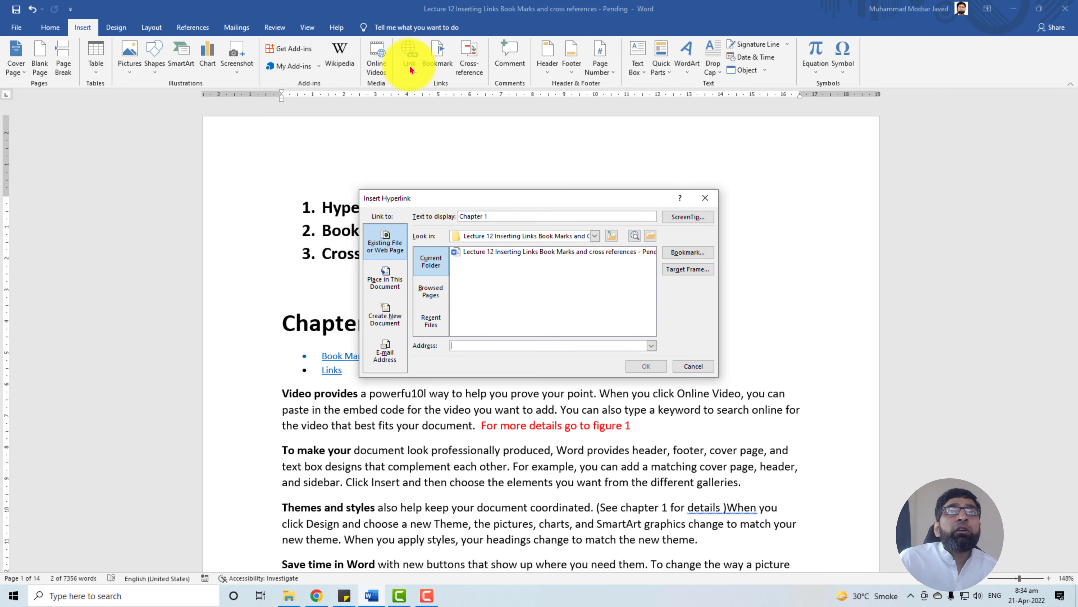
drag(499, 202, 493, 168)
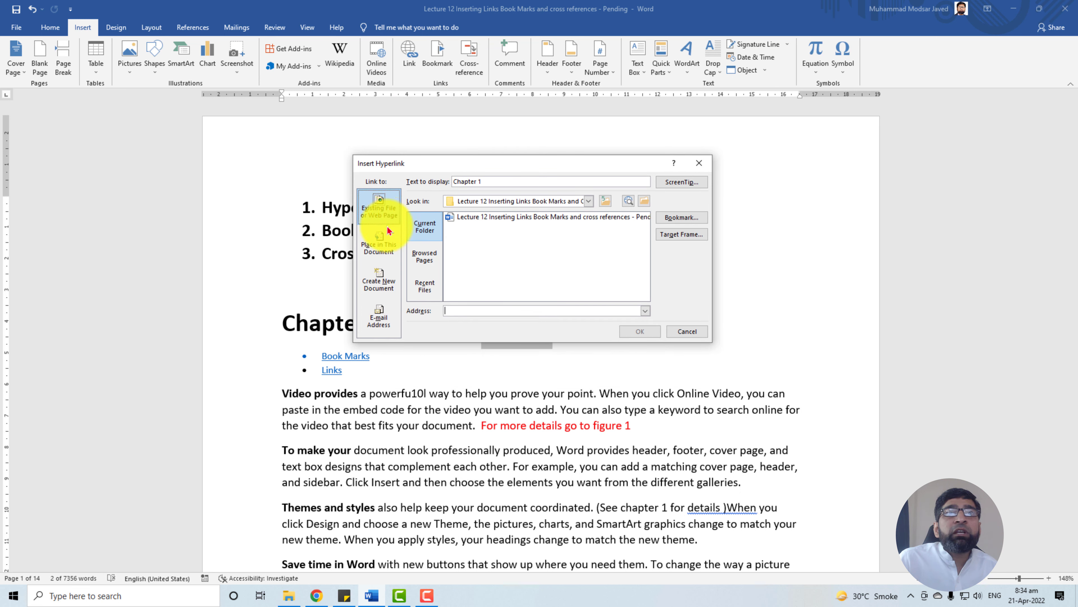
click(380, 250)
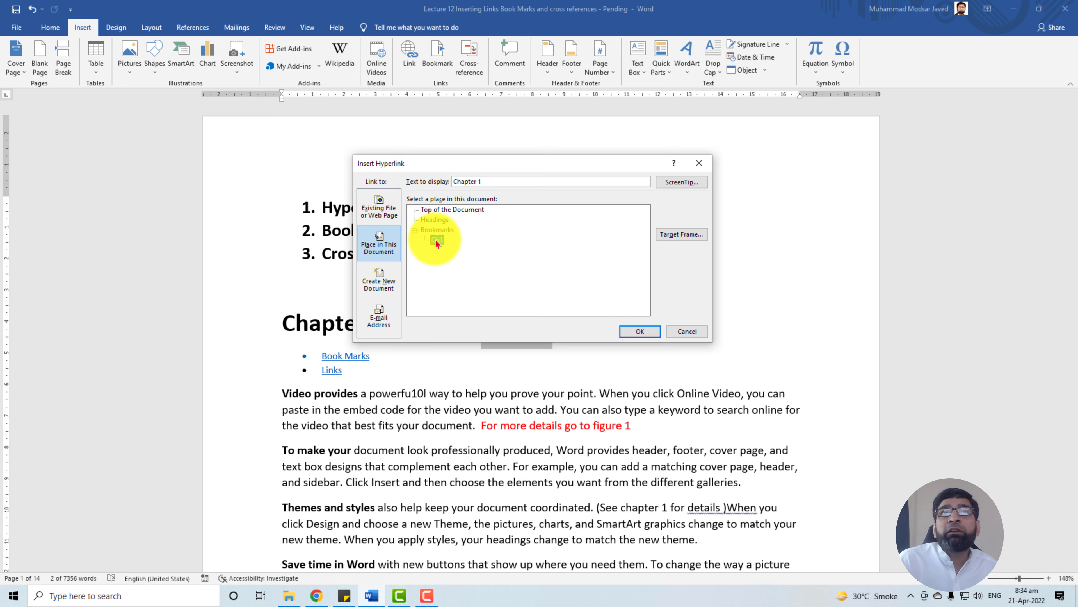
click(640, 331)
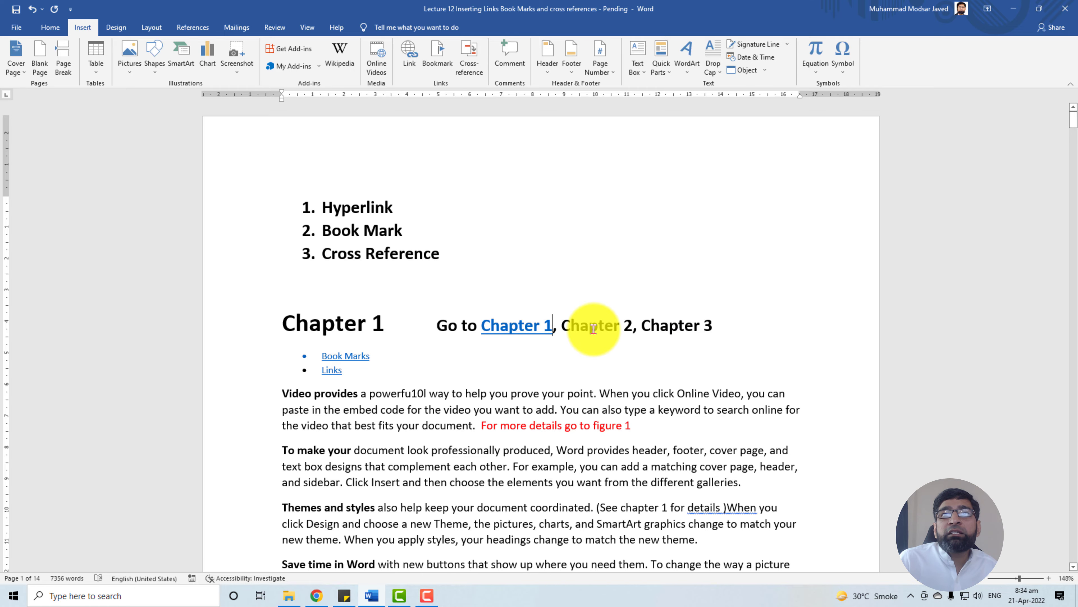
Add a bookmark named Ch2 right after the Chapter 2 heading text.
scroll(503, 431, down, 15)
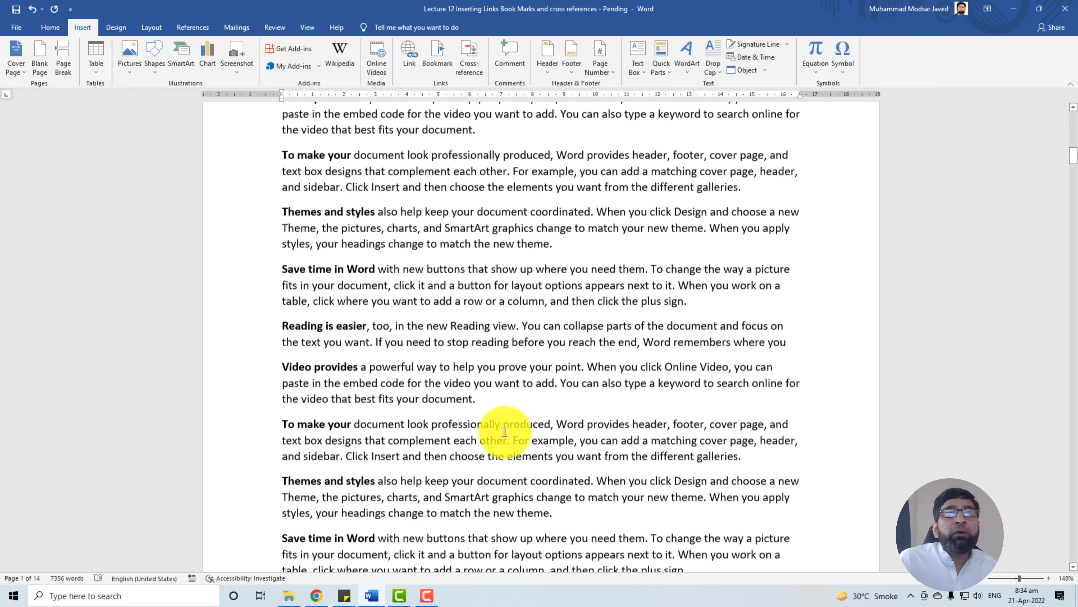
scroll(501, 429, down, 5)
scroll(383, 416, up, 3)
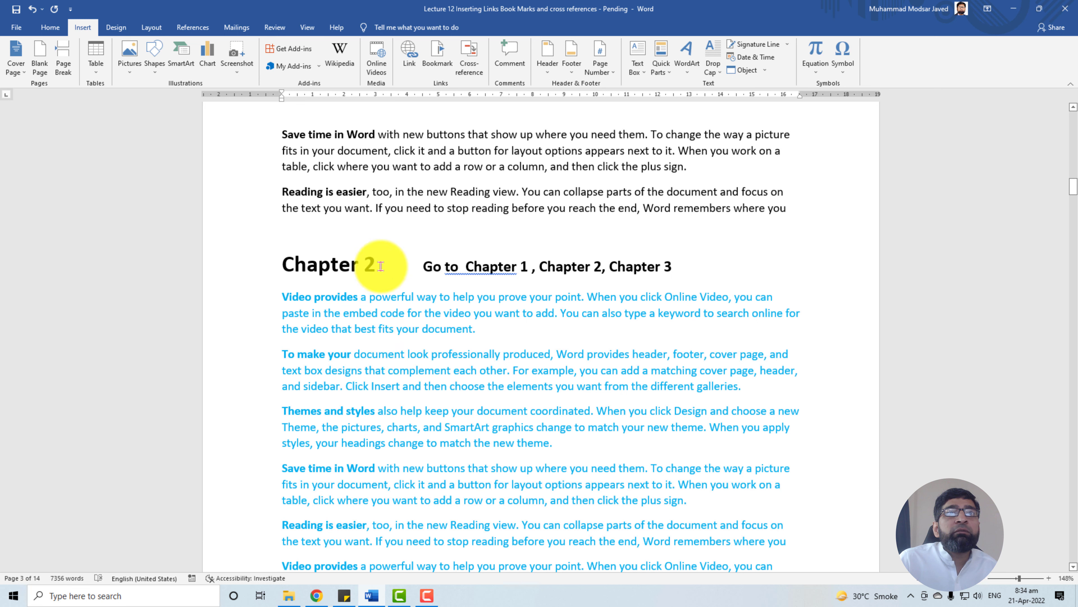
click(397, 271)
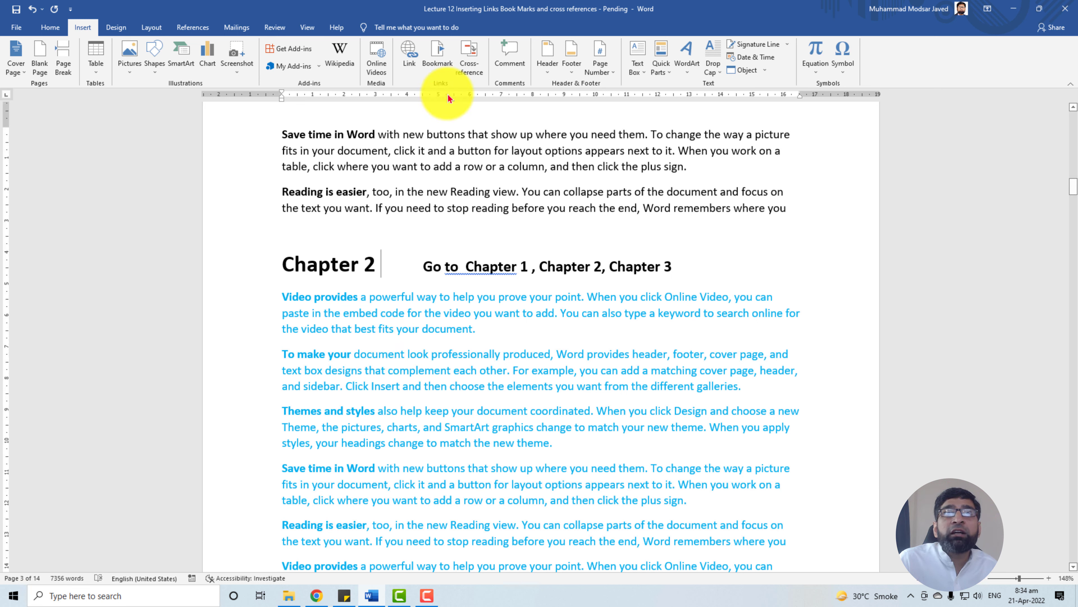
click(436, 55)
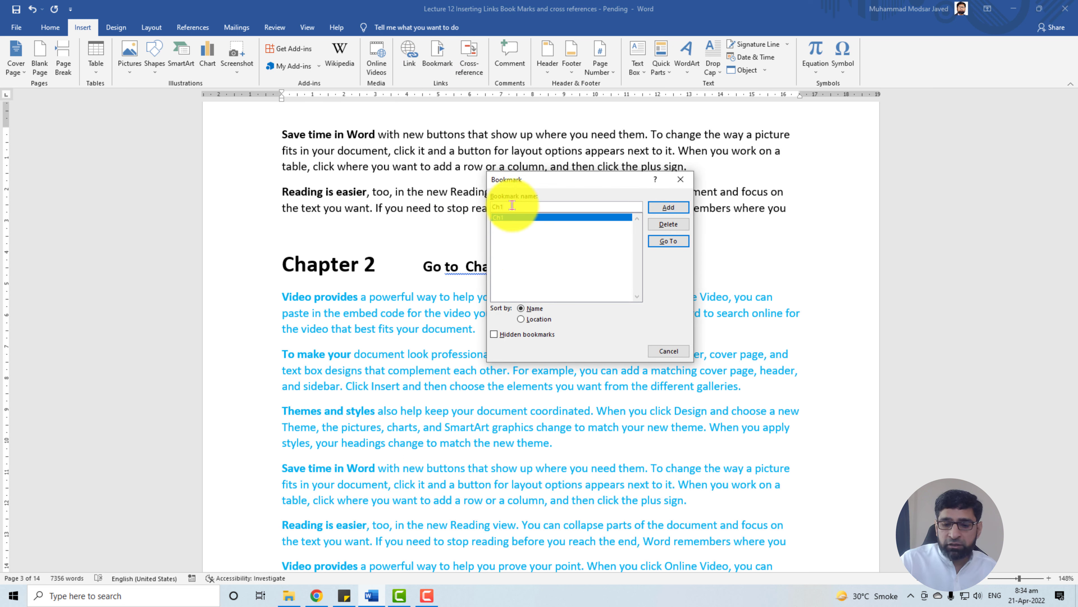
key(BackSpace)
text(2)
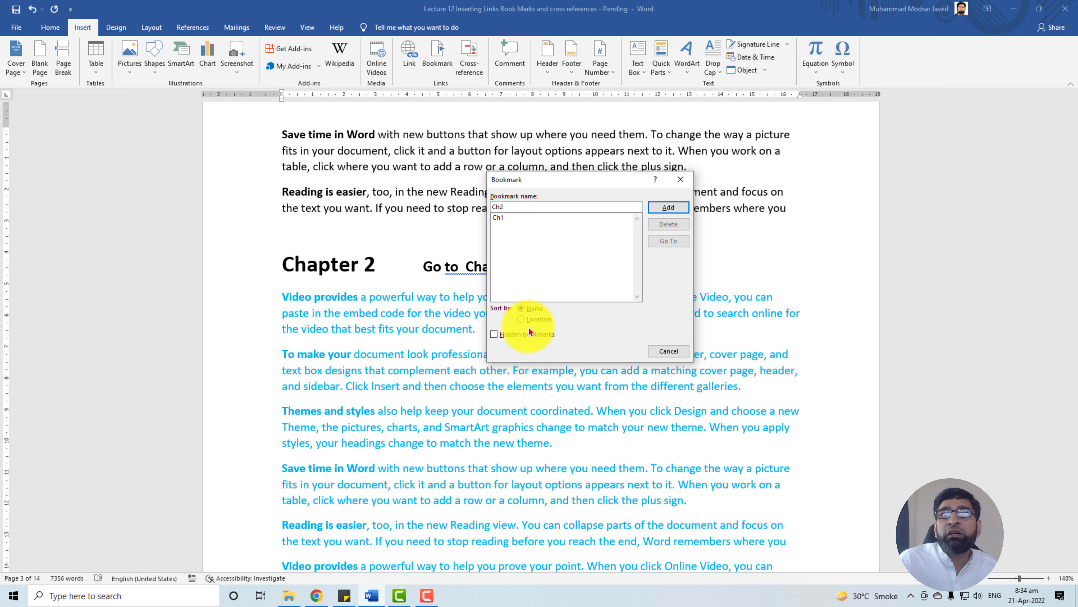
click(669, 208)
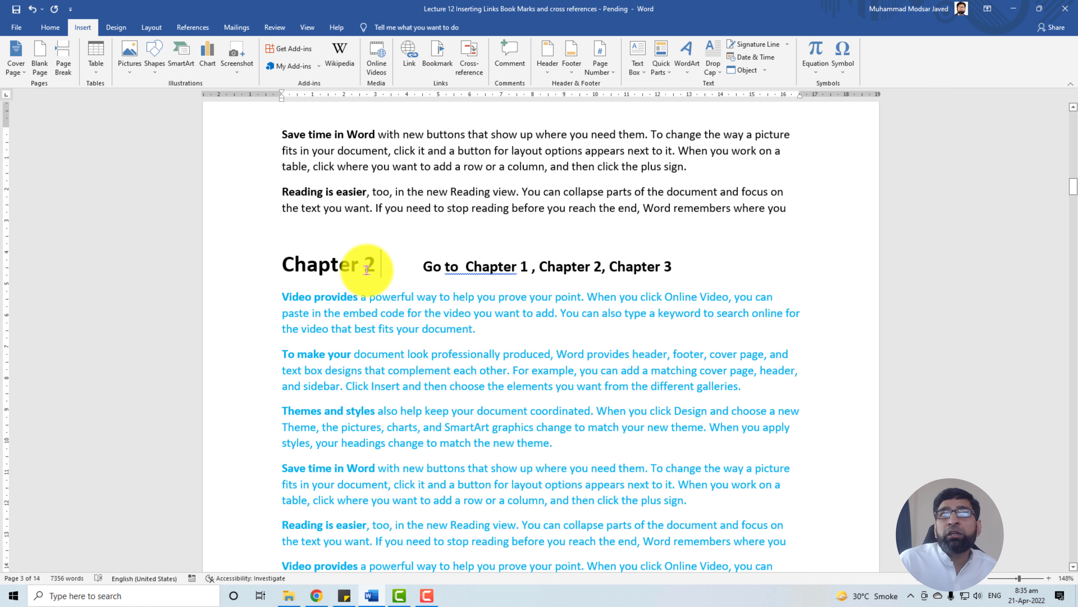
Link "Chapter 2" on the first page's Go to line to the Ch2 bookmark and follow the new link.
scroll(431, 310, up, 20)
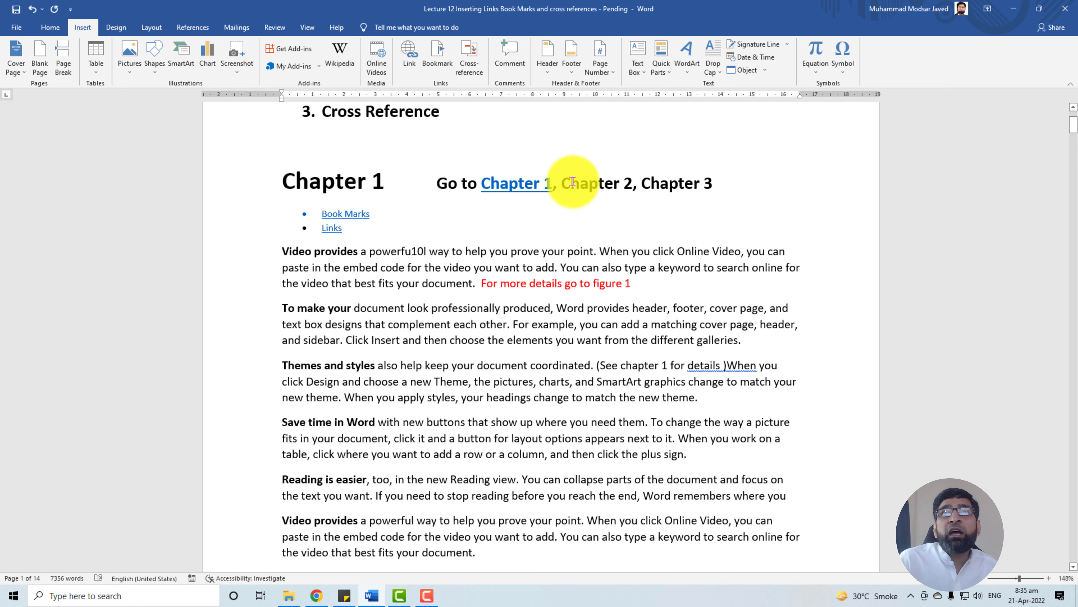
drag(562, 182, 630, 174)
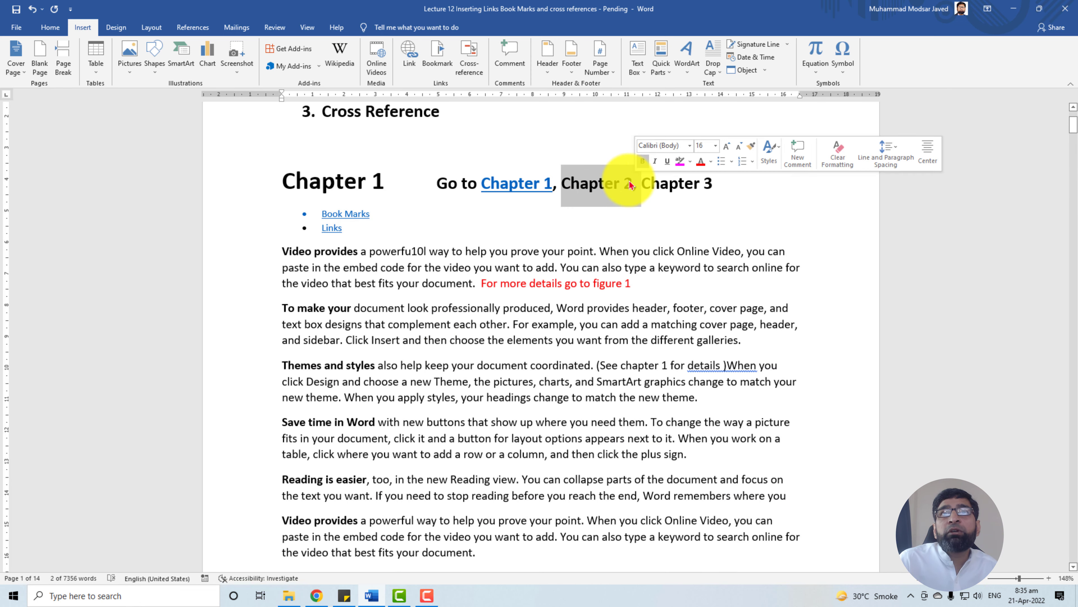
drag(562, 187, 632, 170)
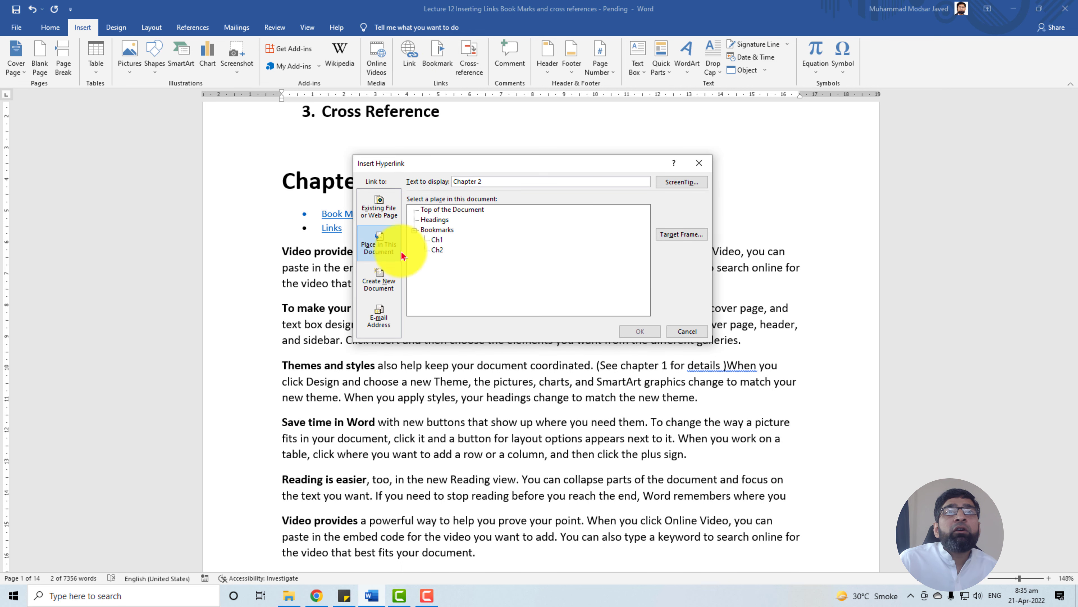
click(377, 251)
click(437, 250)
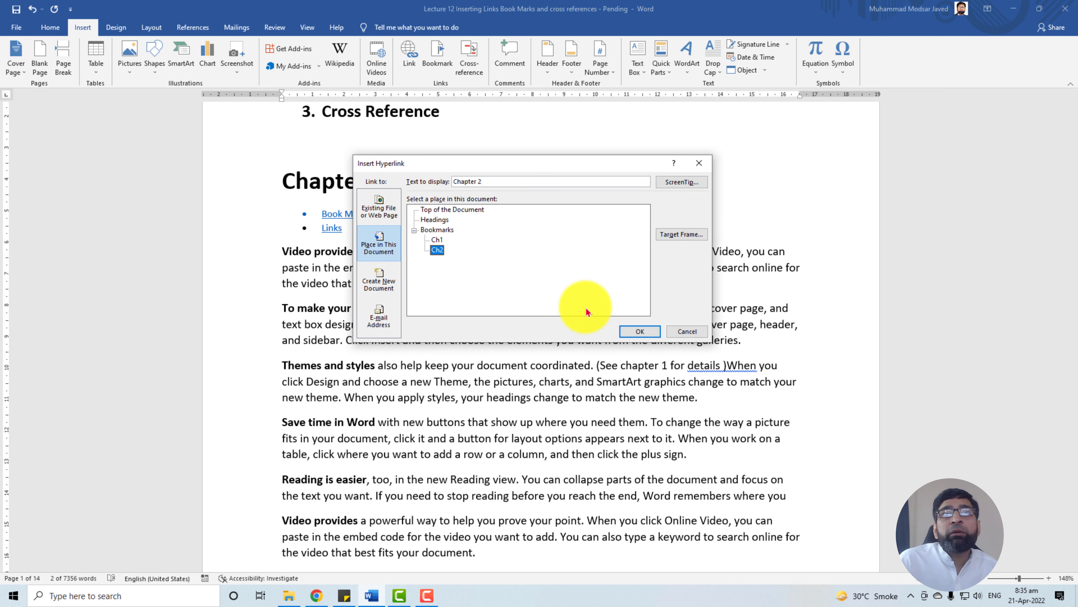
click(642, 332)
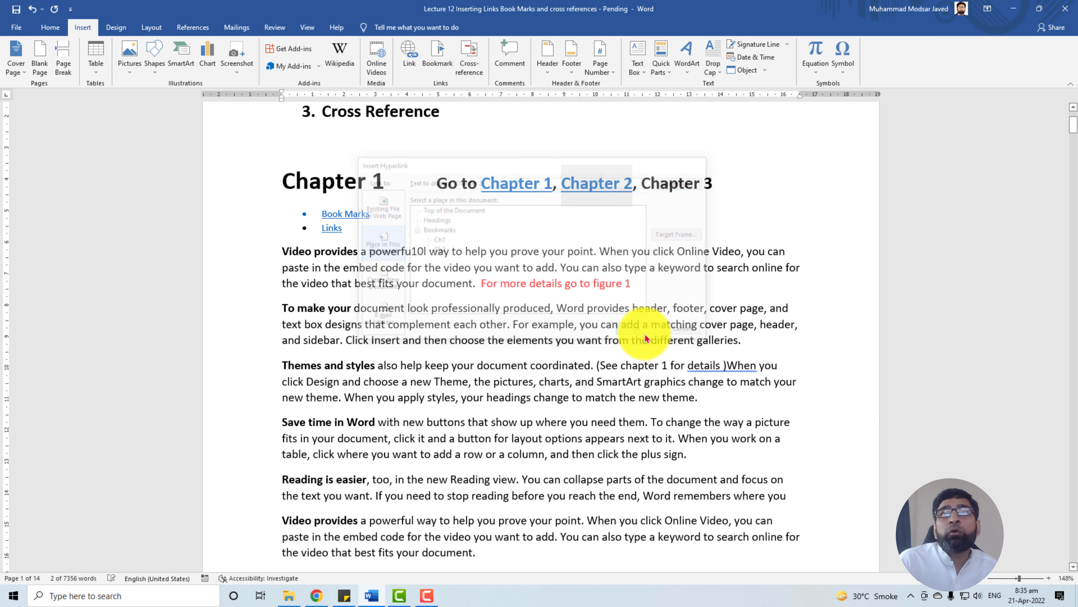
ctrl+click(587, 188)
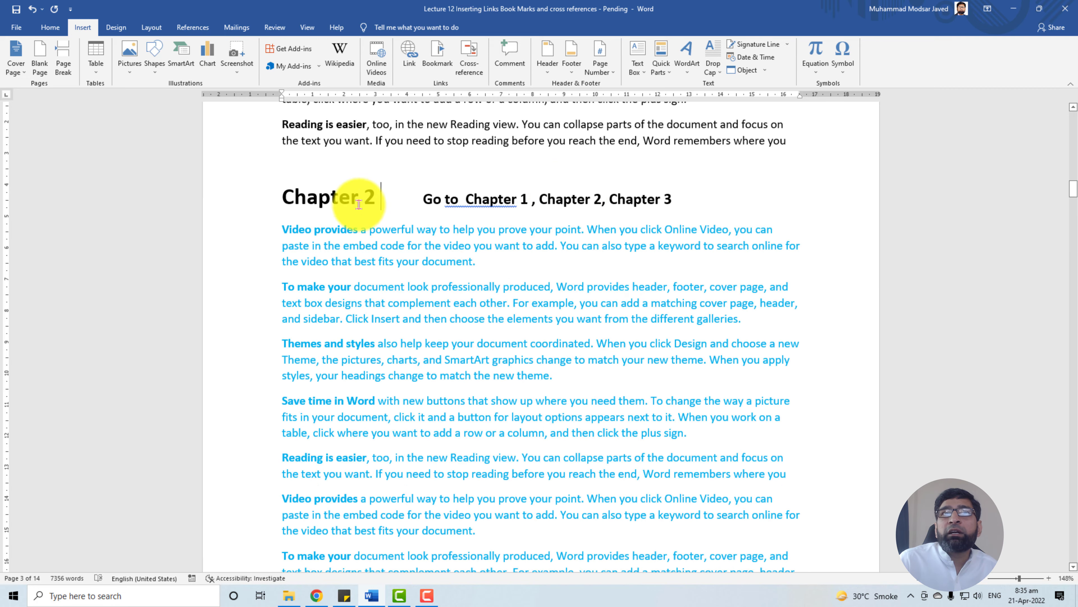
Add a bookmark named Ch3 right after the Chapter 3 heading text.
scroll(442, 398, down, 10)
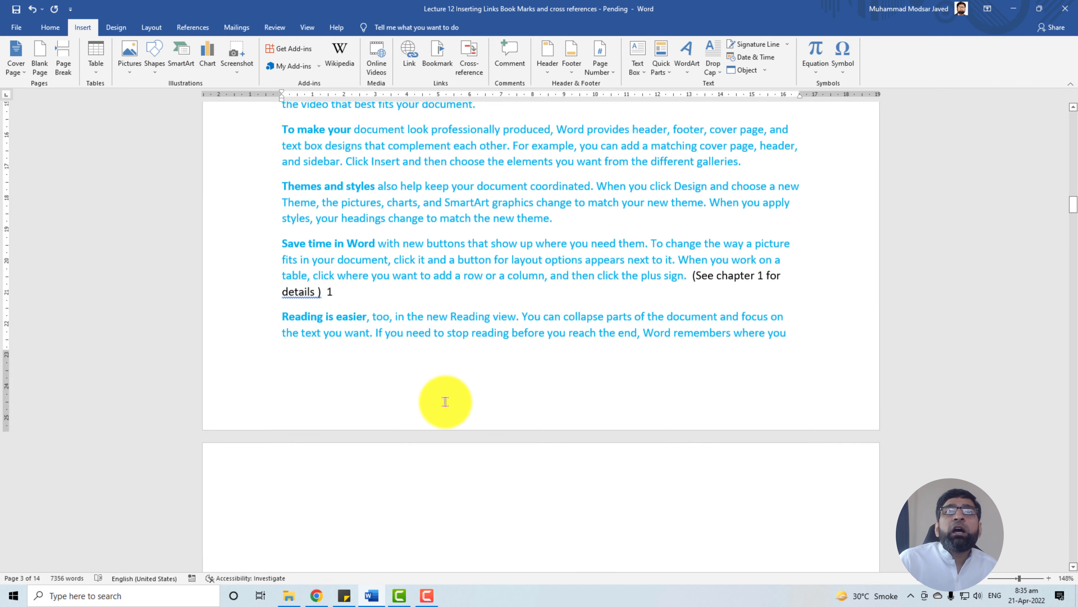
scroll(445, 402, down, 15)
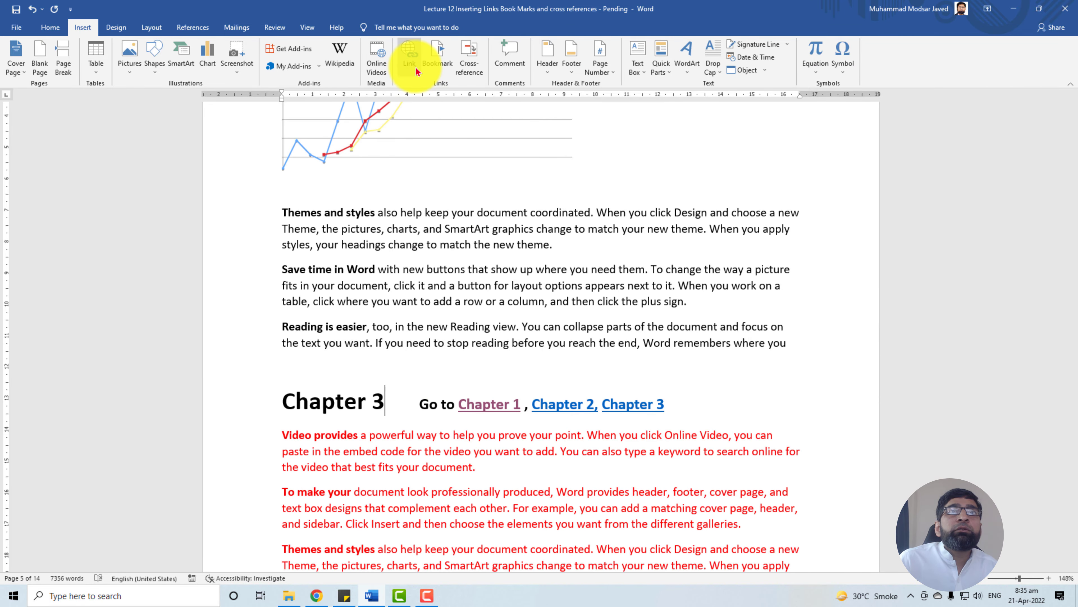
click(437, 71)
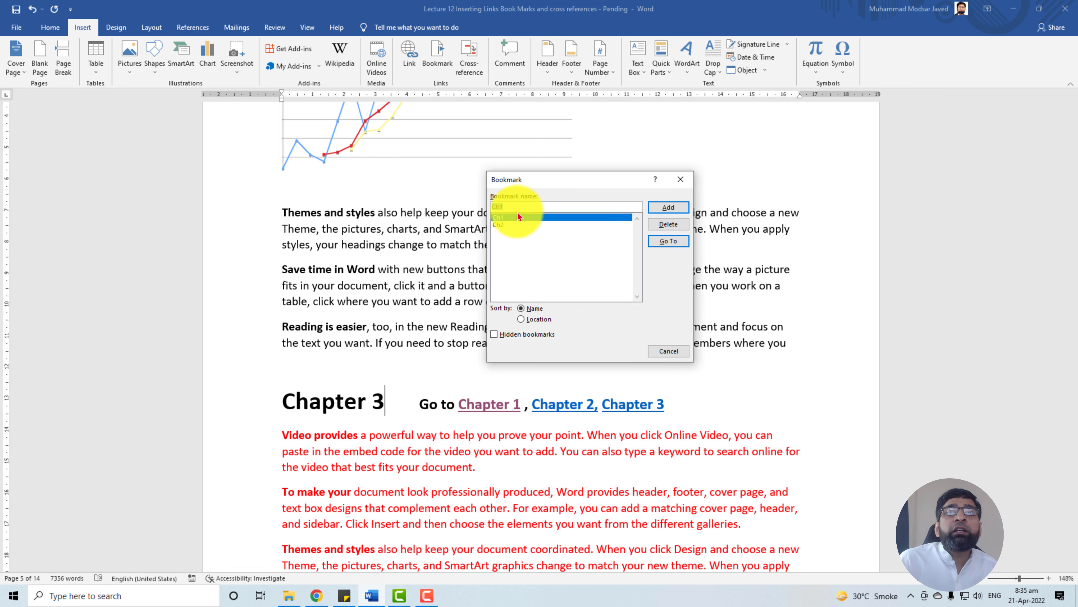
key(BackSpace)
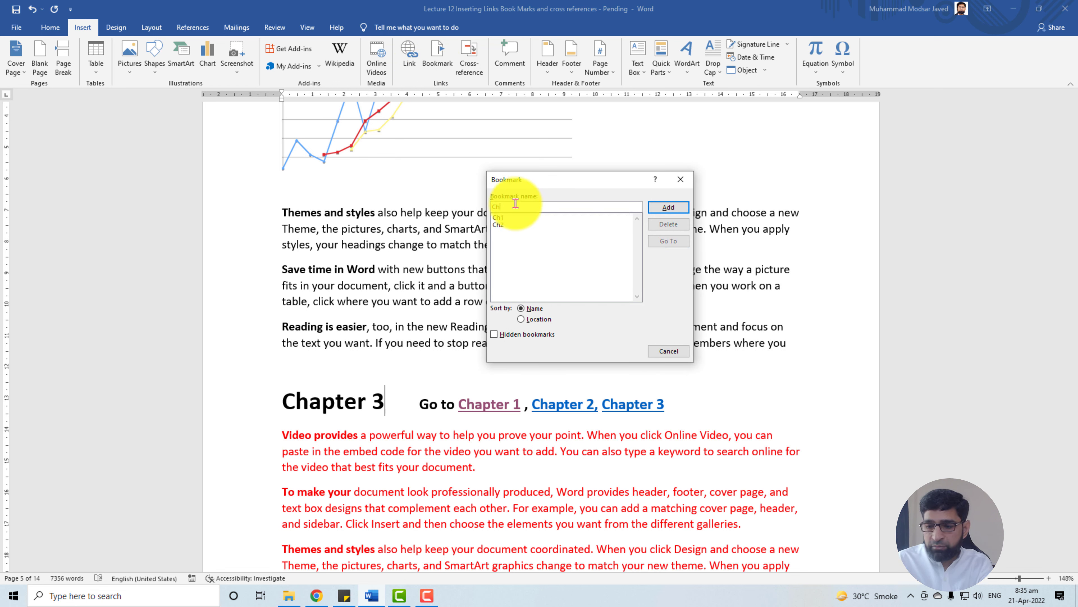
click(659, 212)
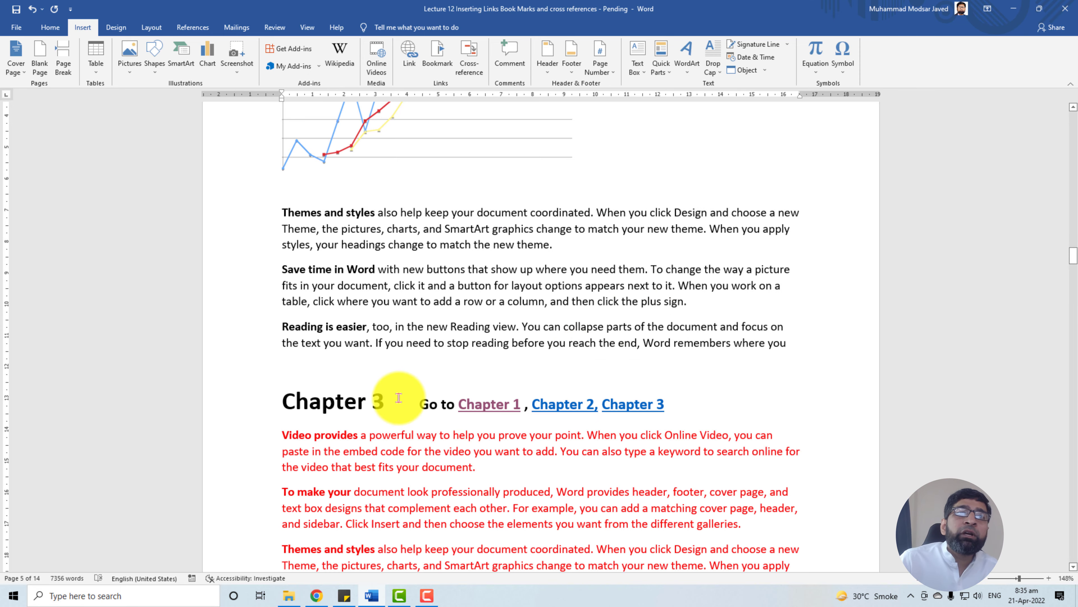
Link "Chapter 3" on the first page's Go to line to the Ch3 bookmark in this document.
scroll(398, 398, up, 20)
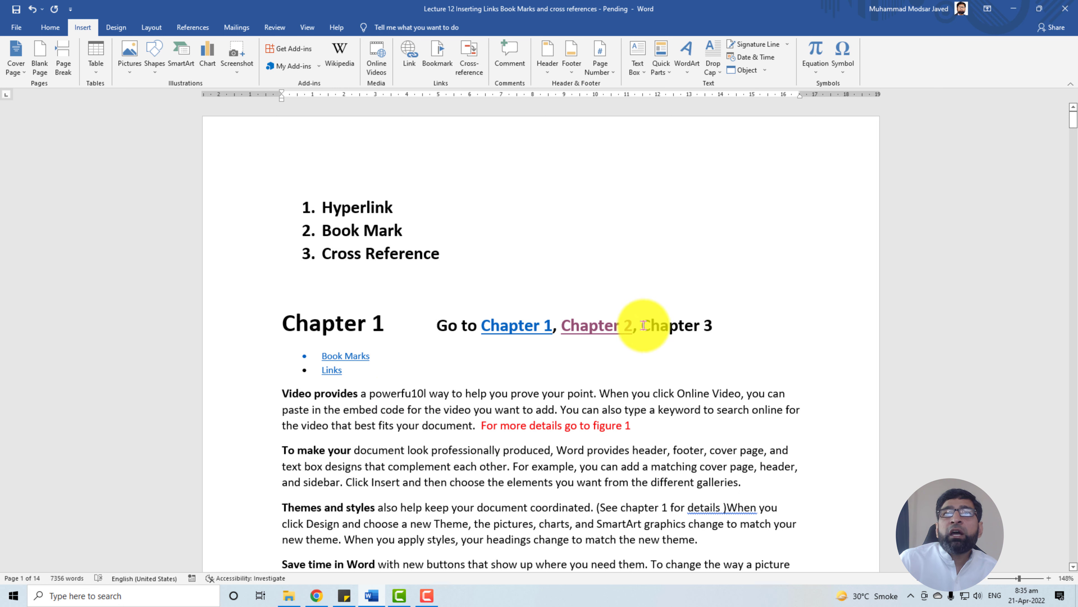
drag(644, 325, 714, 325)
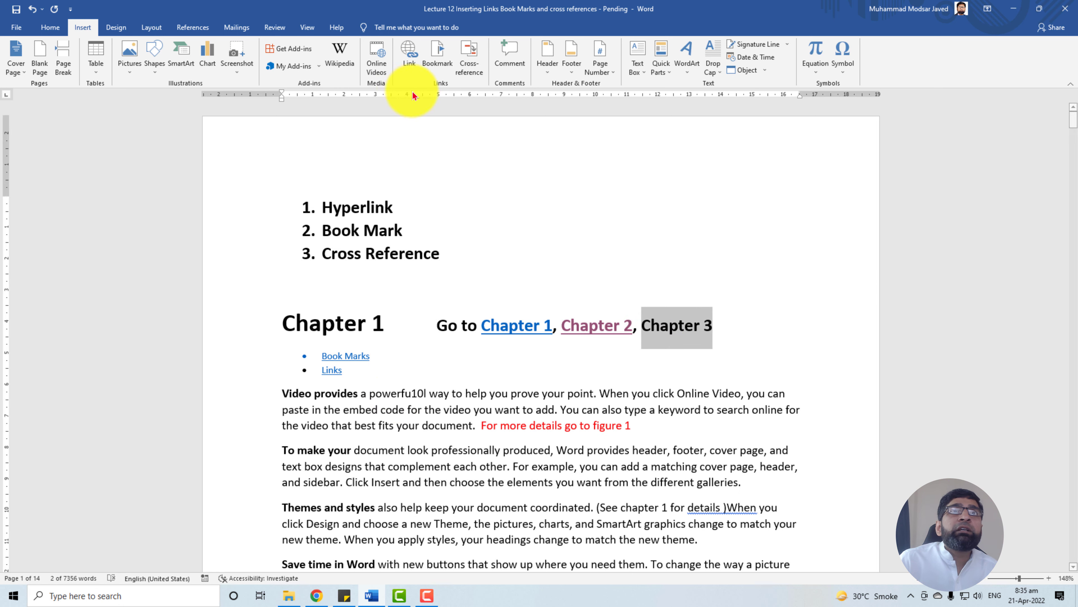
click(409, 59)
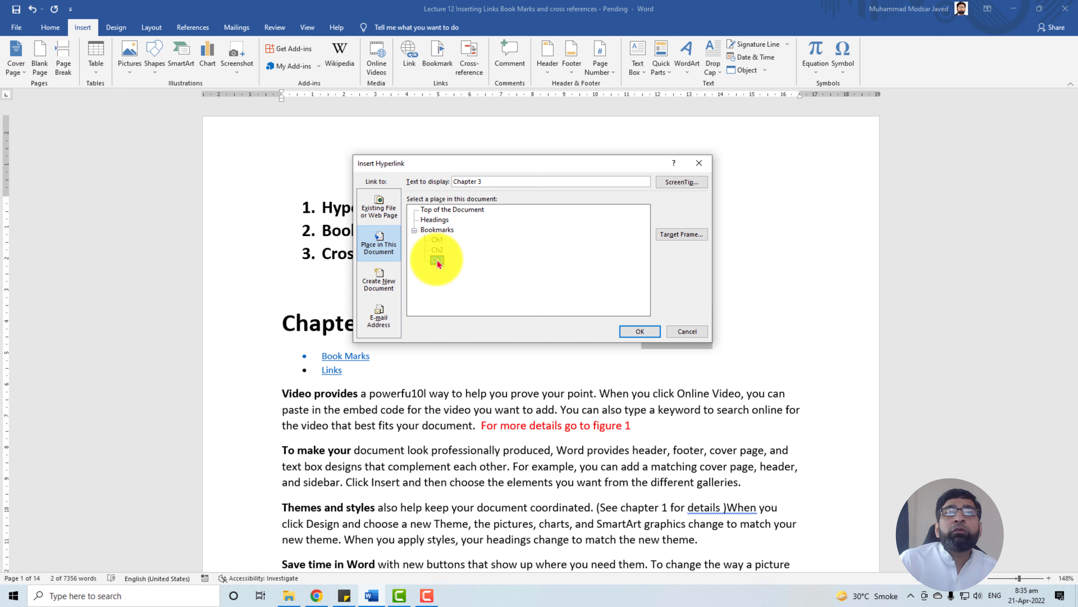
click(634, 332)
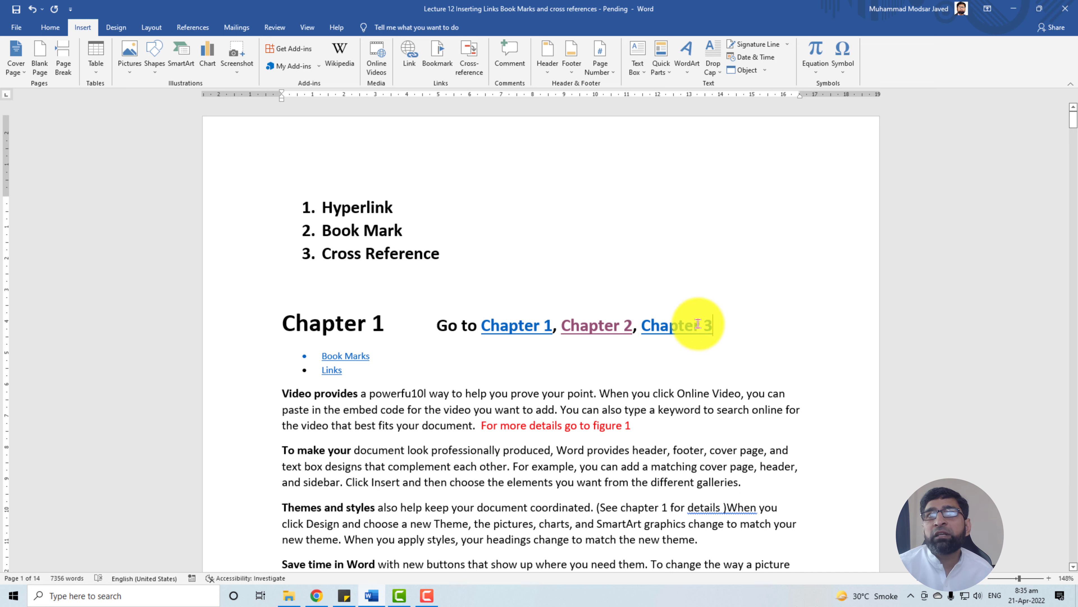
Copy the first page's linked Go to line and paste it over the unlinked Go to line beside the Chapter 2 heading.
drag(437, 325, 726, 318)
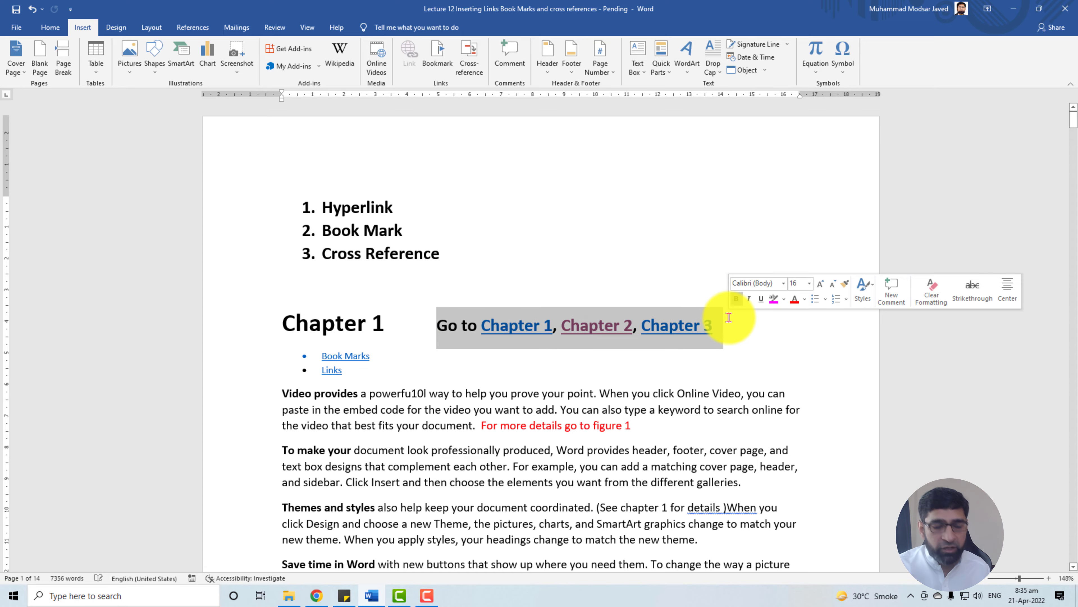
key(ctrl+c)
scroll(629, 396, down, 10)
scroll(630, 396, down, 15)
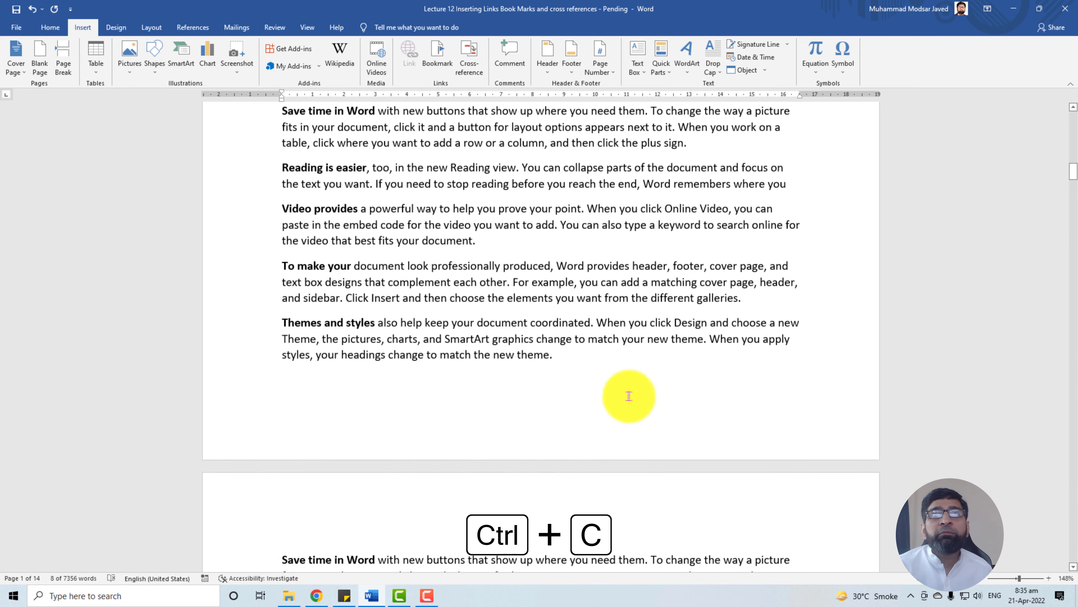
scroll(514, 443, up, 8)
scroll(514, 443, down, 5)
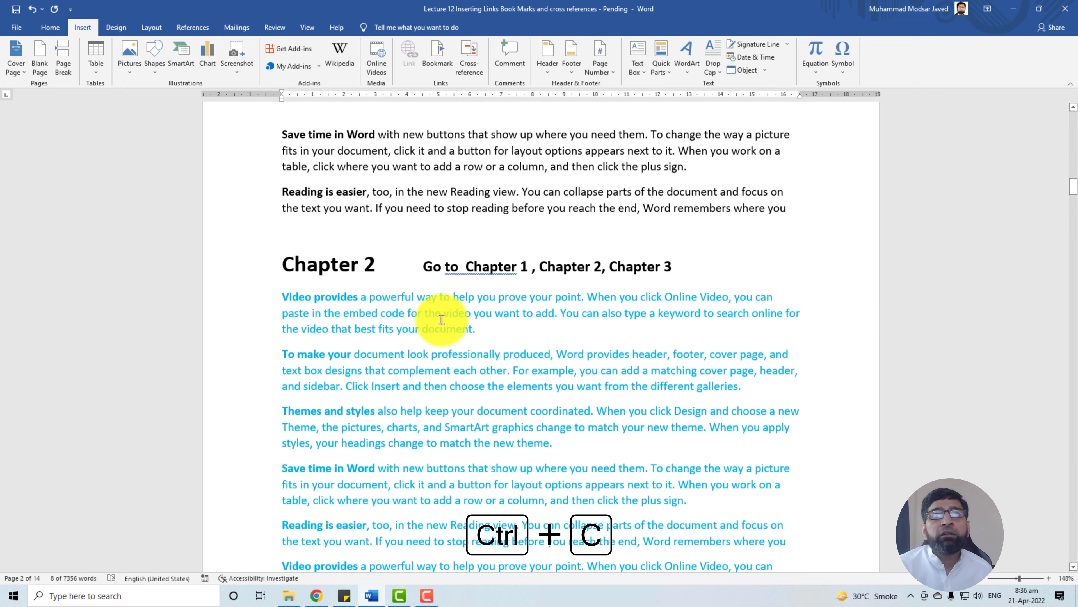
drag(424, 267, 668, 266)
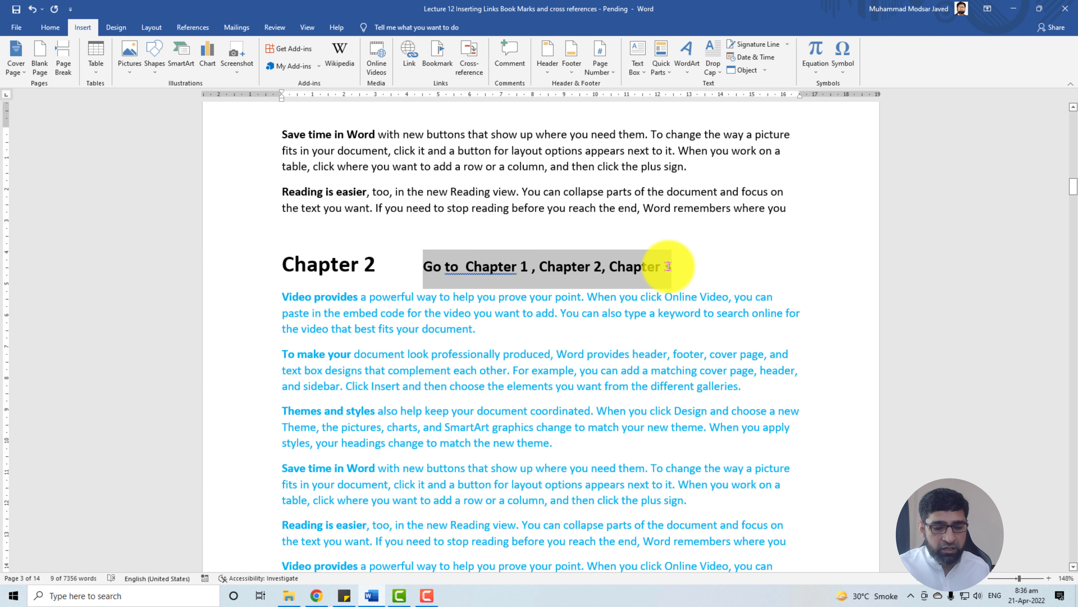
key(ctrl+v)
Replace the Go to line beside the Chapter 3 heading with the copied linked line.
scroll(566, 416, down, 10)
scroll(567, 416, down, 15)
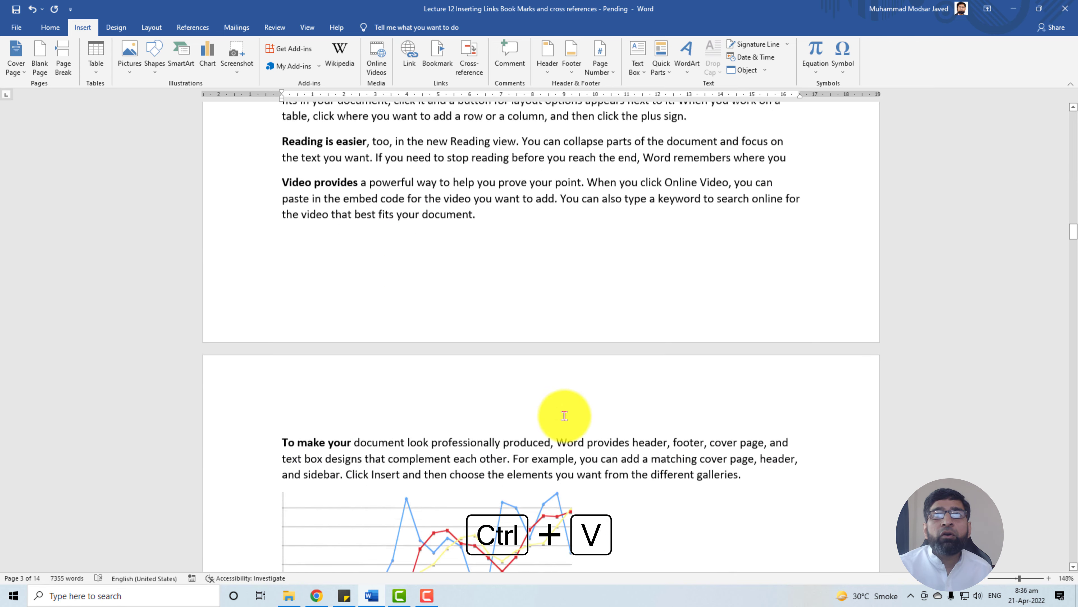
scroll(476, 269, up, 6)
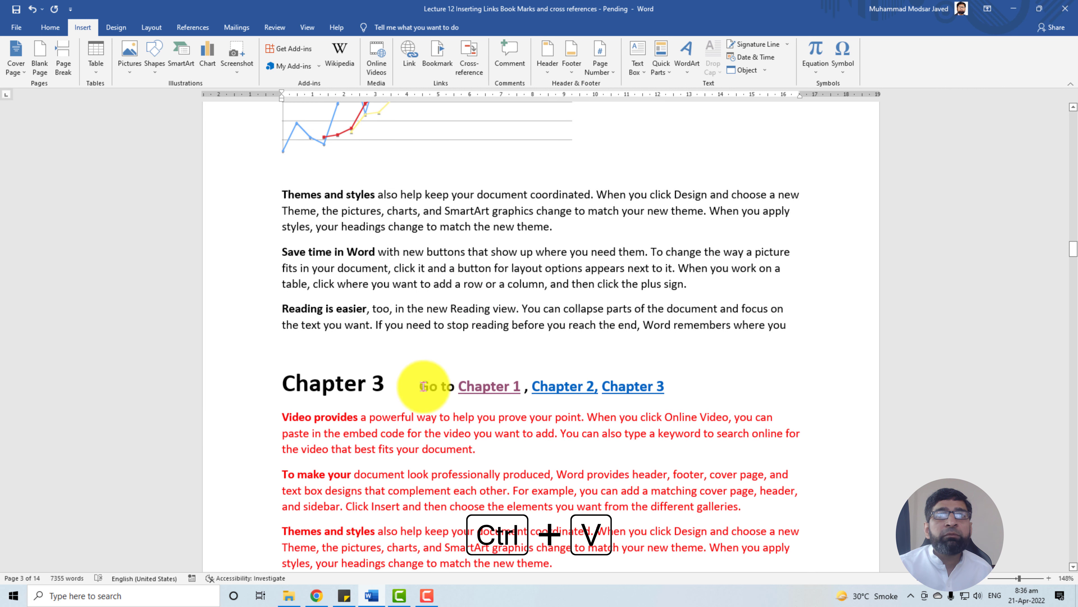
drag(421, 384, 679, 385)
key(ctrl+v)
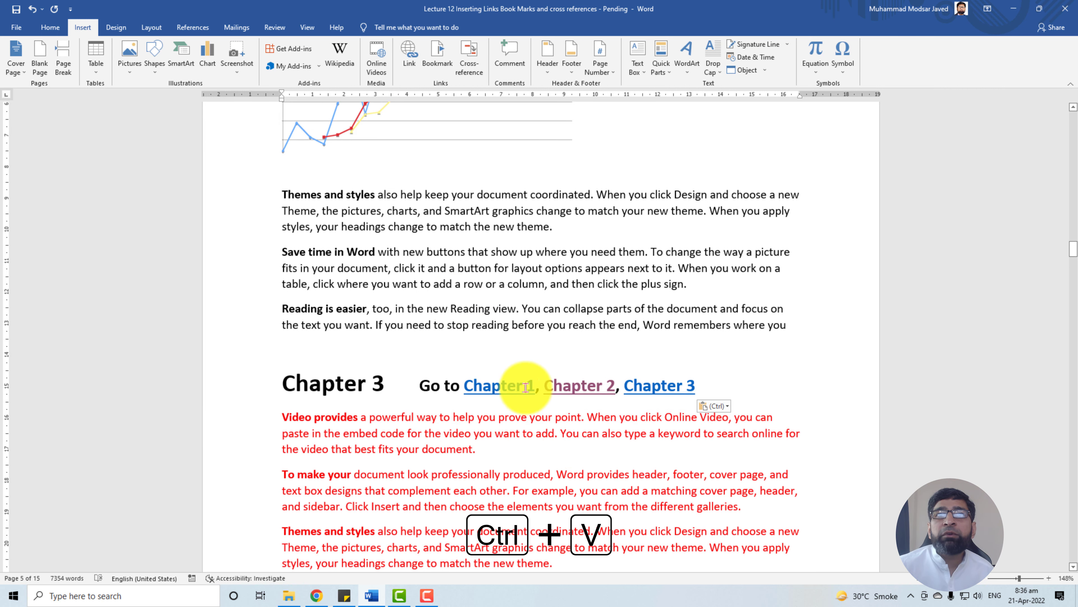
Test the navigation by following the Chapter 1 link, the Chapter 2 link and the Chapter 3 link in turn.
ctrl+click(506, 387)
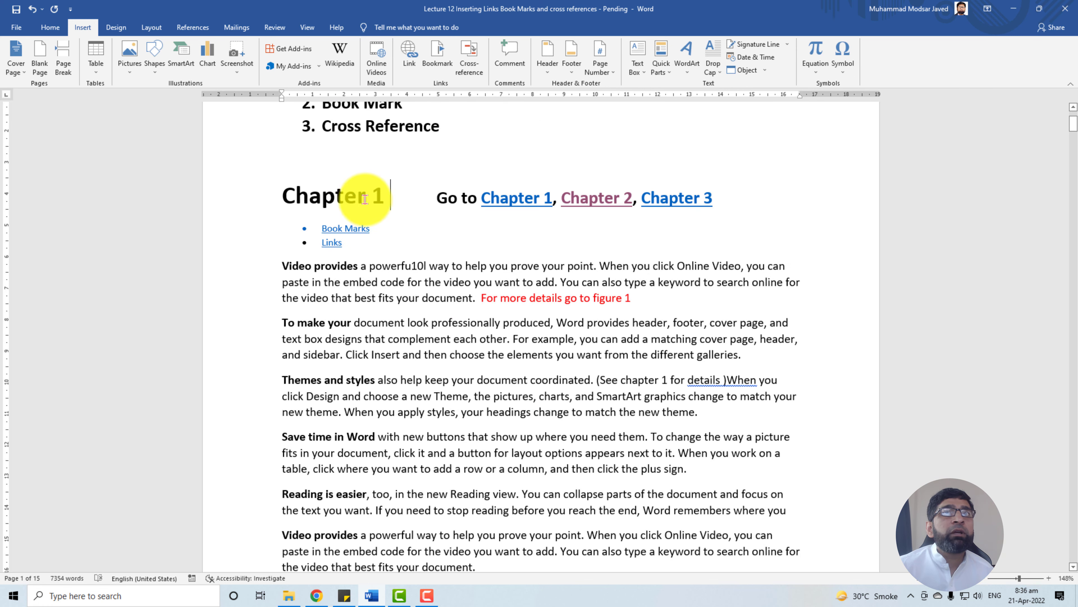
ctrl+click(600, 200)
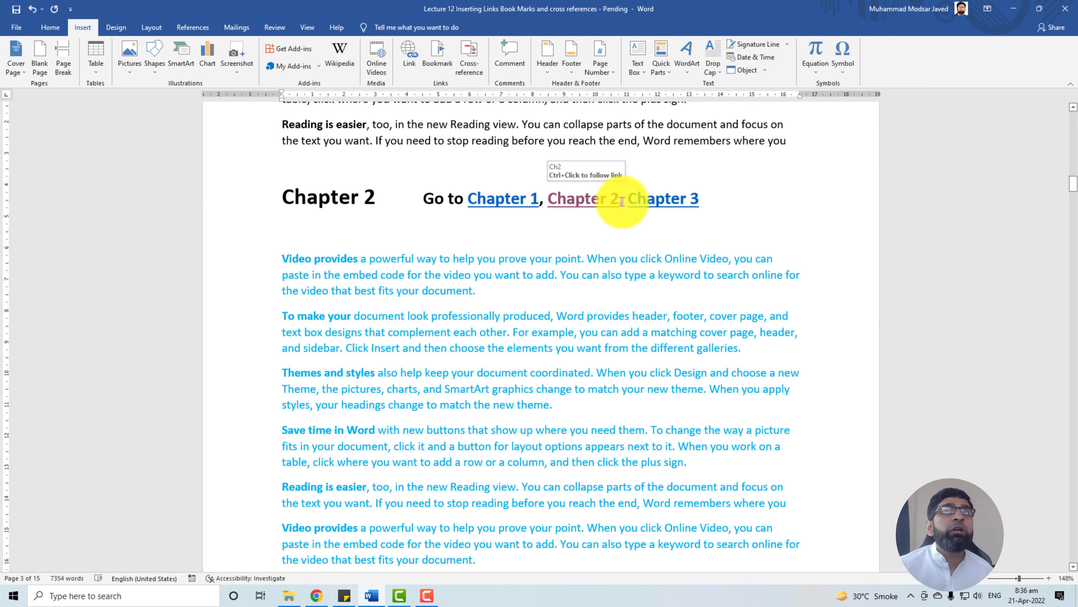
ctrl+click(666, 197)
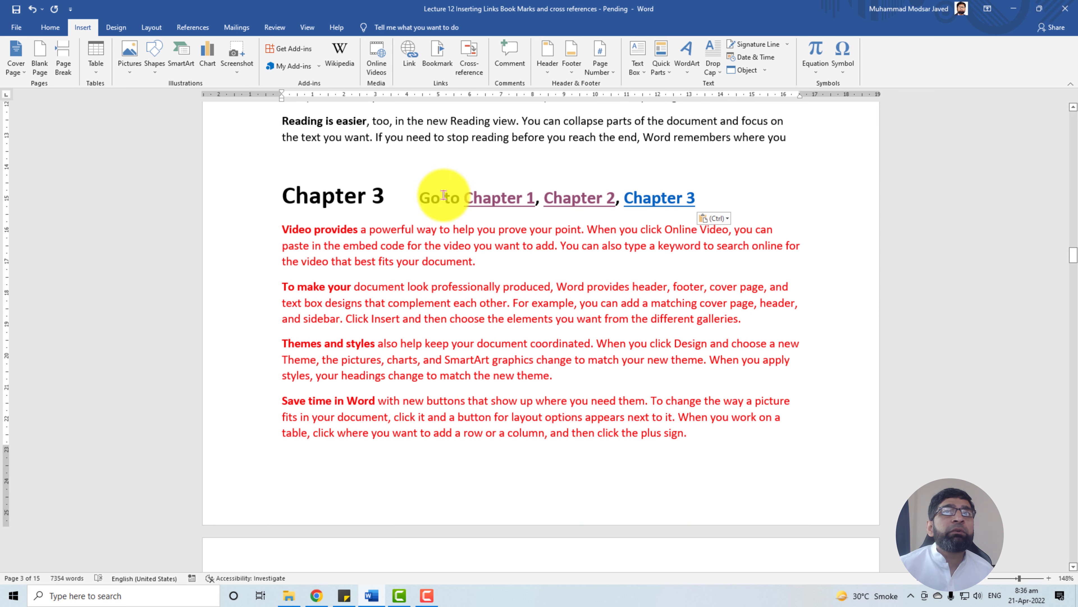
Return to the first page and examine the Cross Reference topic and the red sentence "For more details go to figure 1".
scroll(470, 425, down, 10)
scroll(470, 426, up, 20)
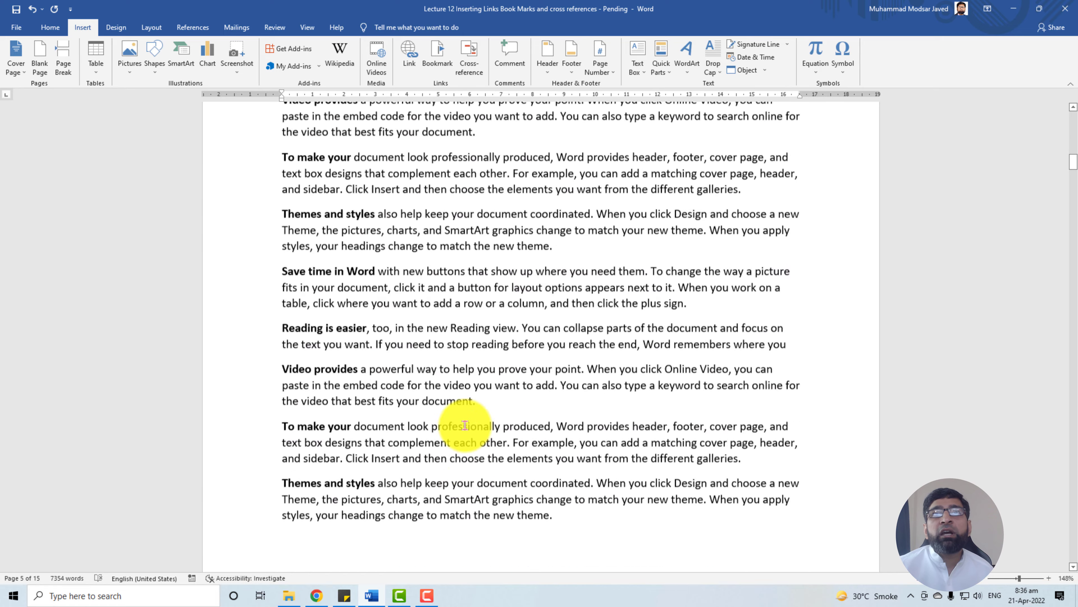
scroll(465, 425, up, 2)
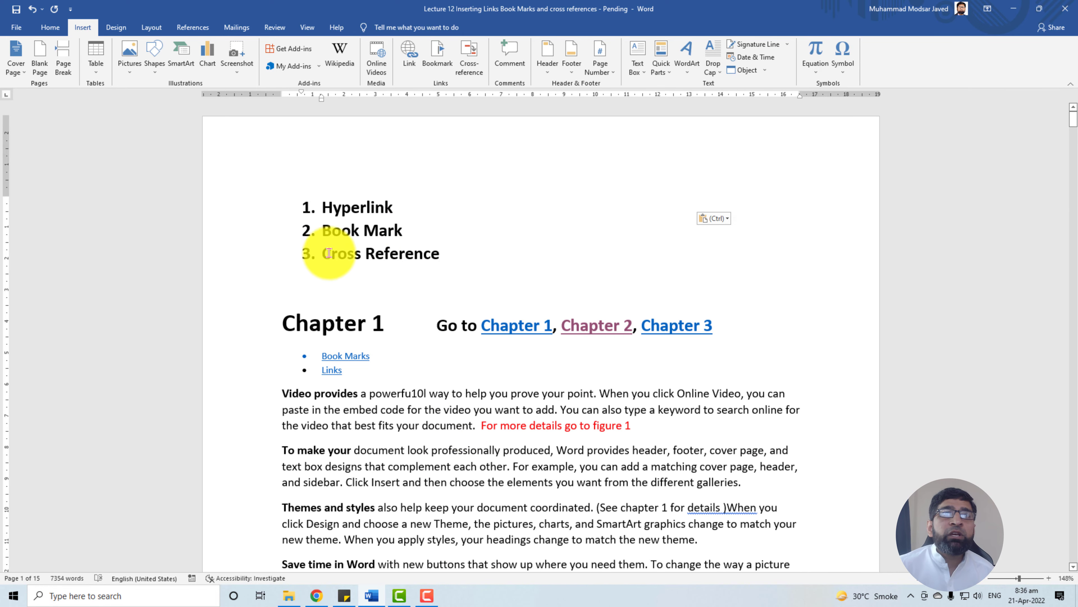
drag(329, 253, 444, 255)
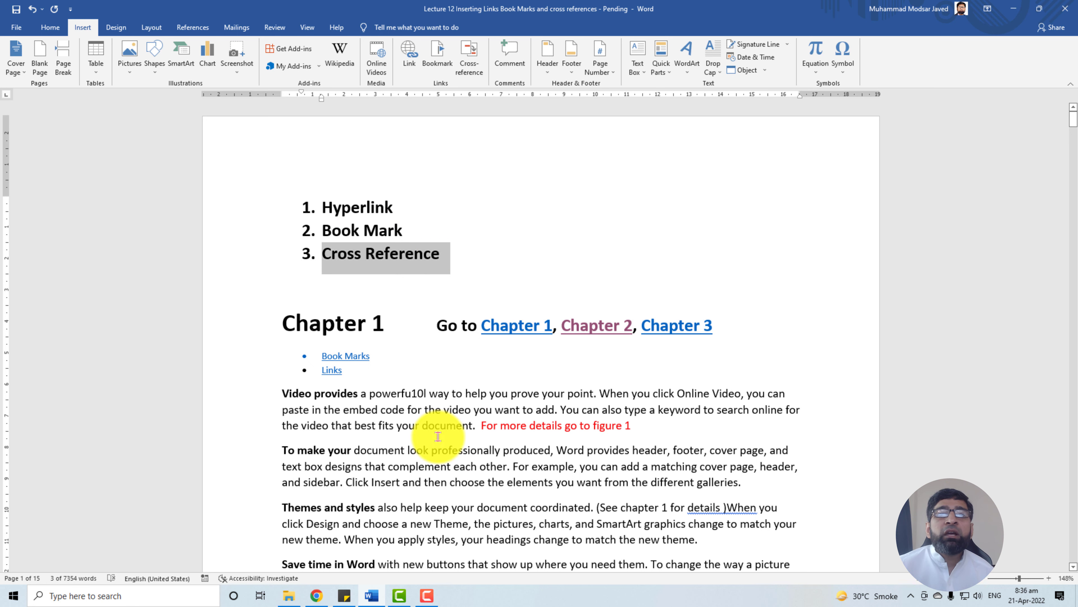
scroll(511, 425, down, 3)
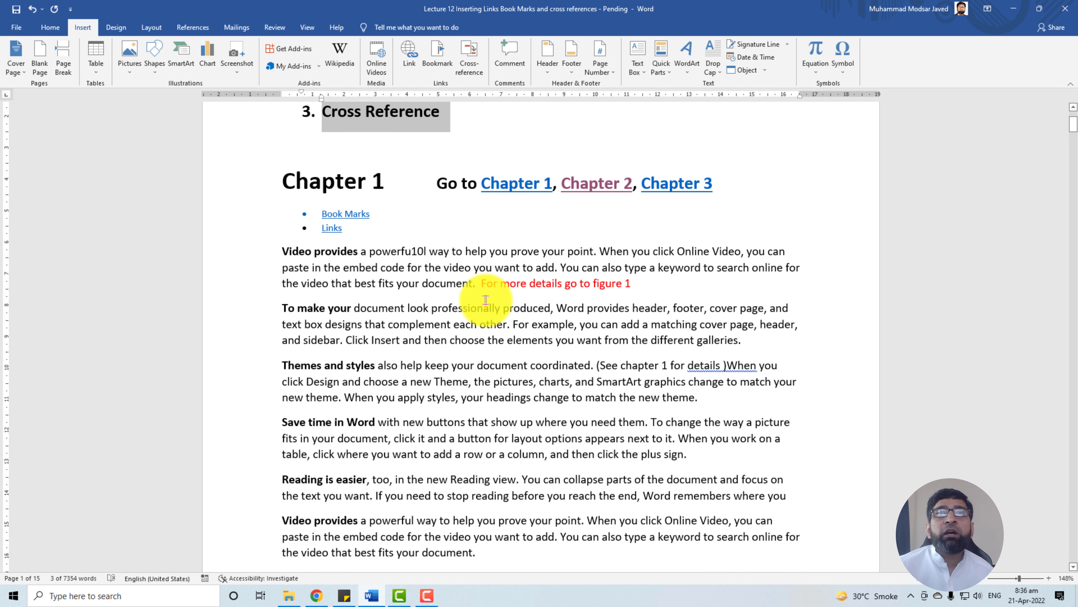
drag(482, 284, 634, 284)
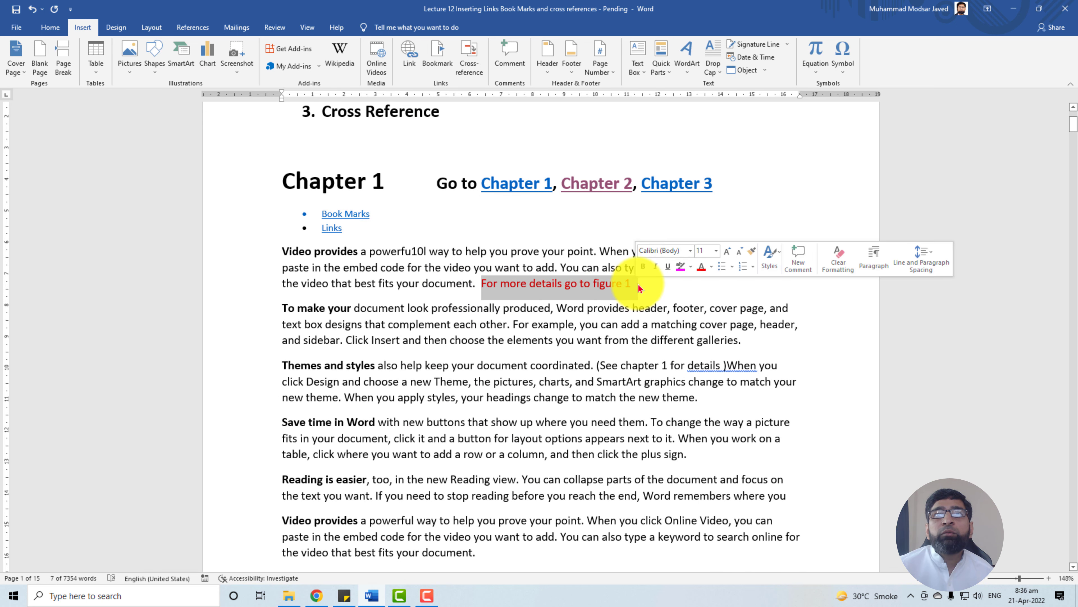
click(633, 283)
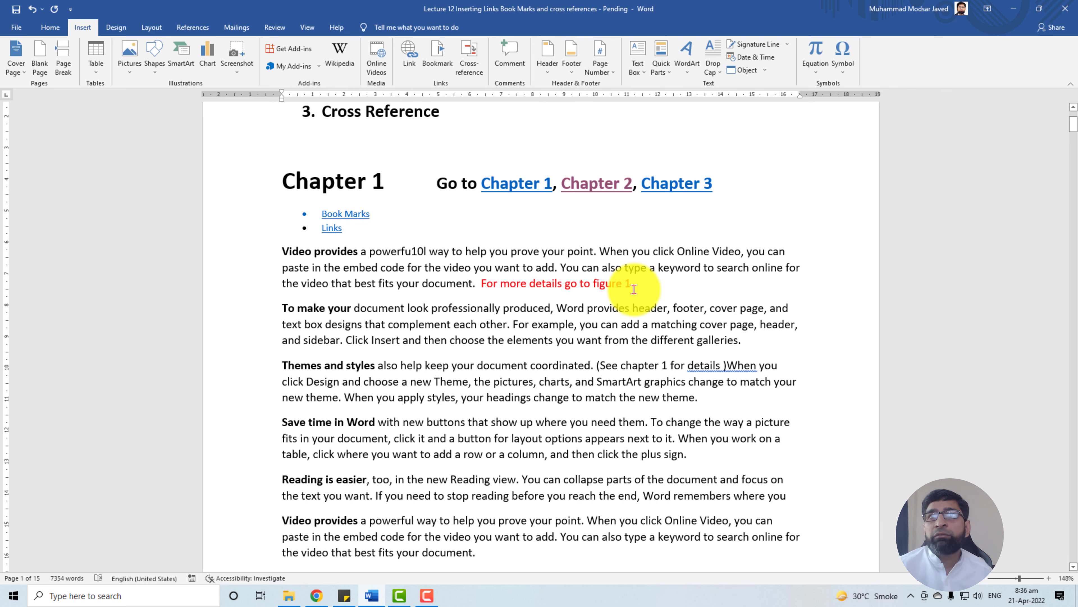
Insert a caption with the Figure label below the line chart that precedes Chapter 3.
scroll(616, 302, down, 15)
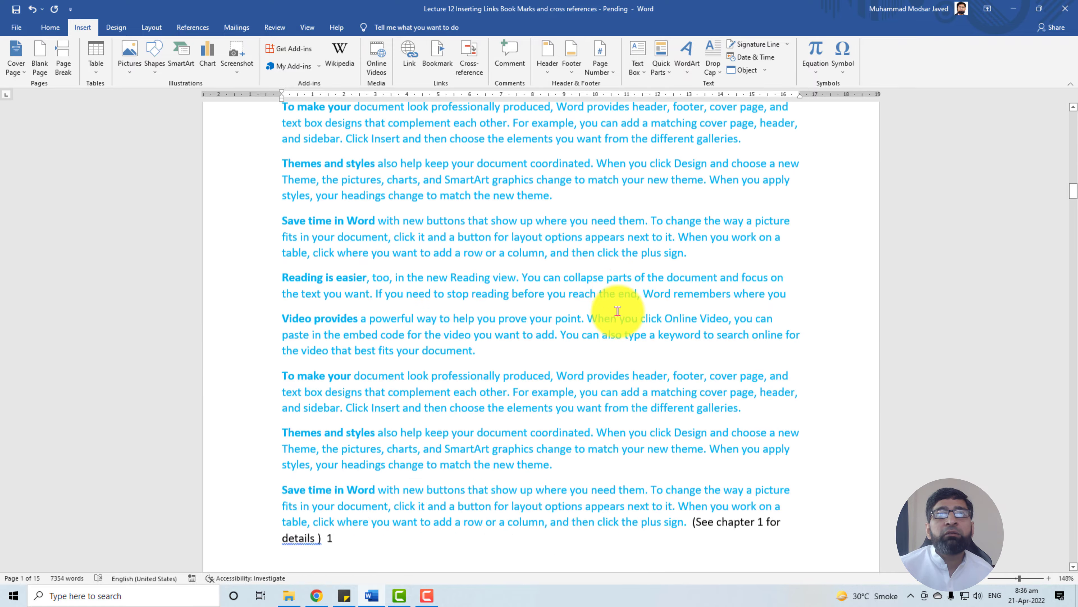
scroll(618, 311, down, 15)
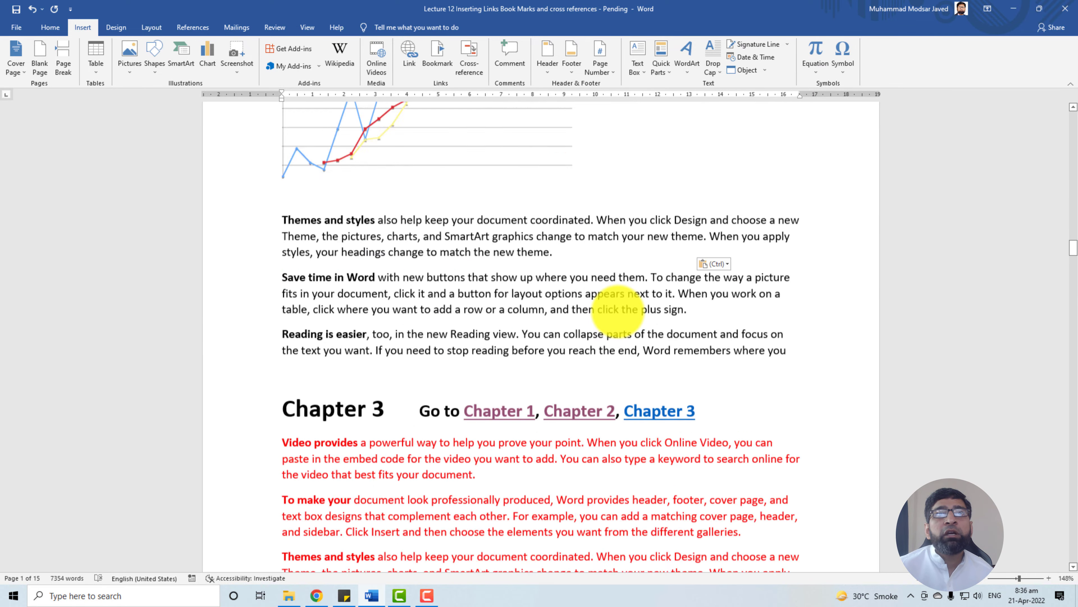
click(480, 341)
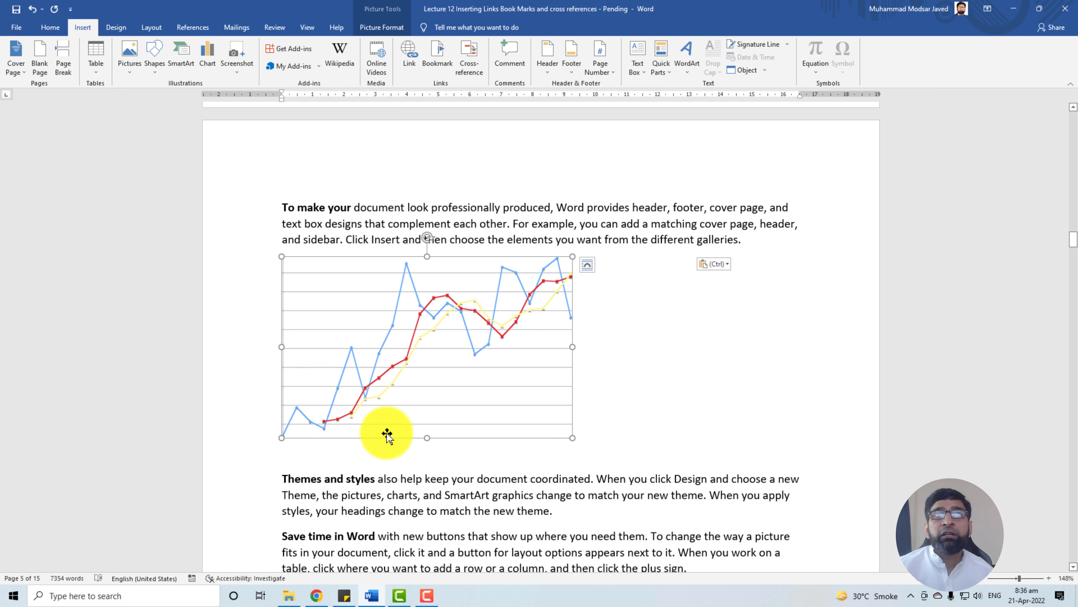
click(193, 27)
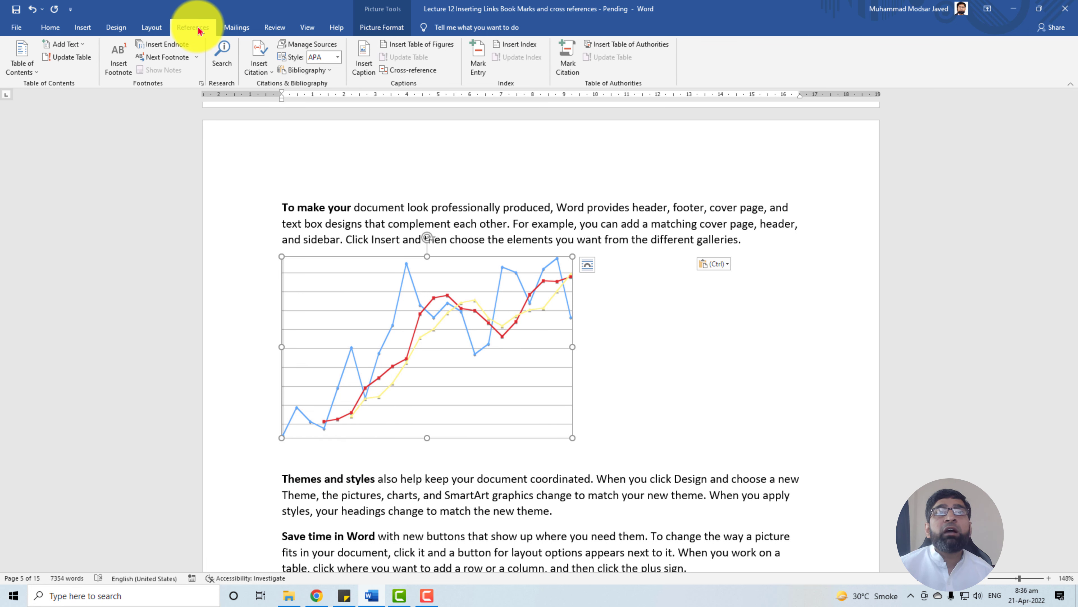
click(364, 74)
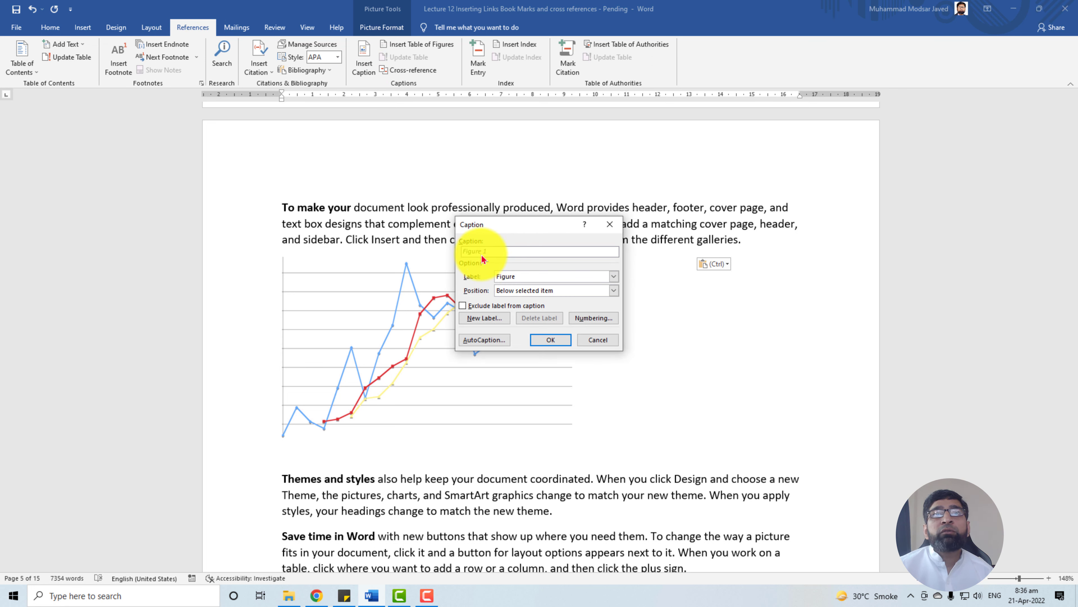
click(552, 340)
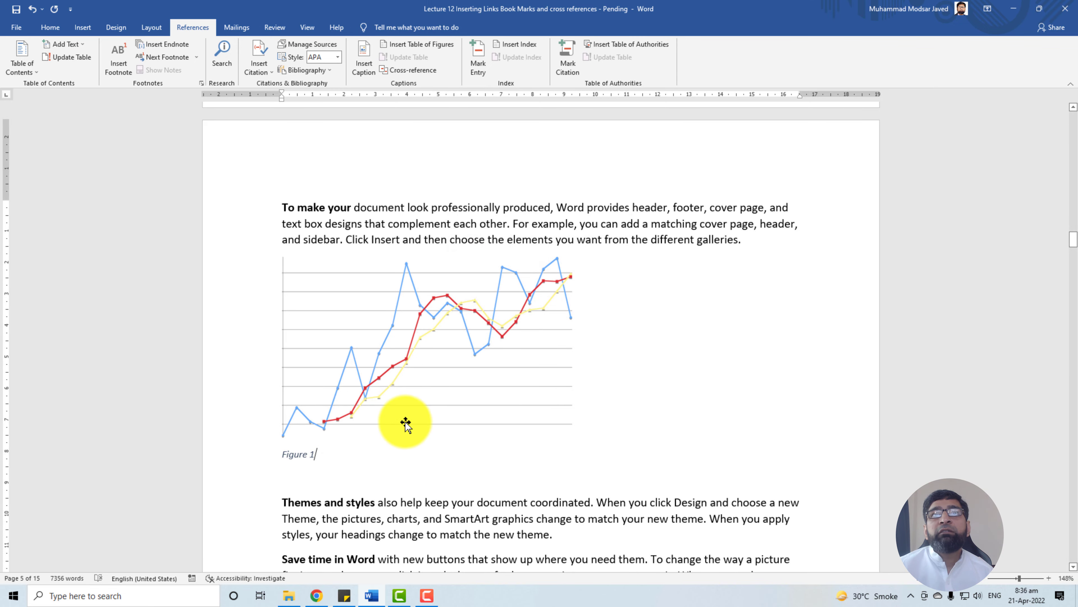
Try replacing "For more details go to figure 1" with a hyperlinked cross-reference to the entire Figure 1 caption, and undo it.
scroll(406, 424, up, 20)
scroll(407, 416, up, 15)
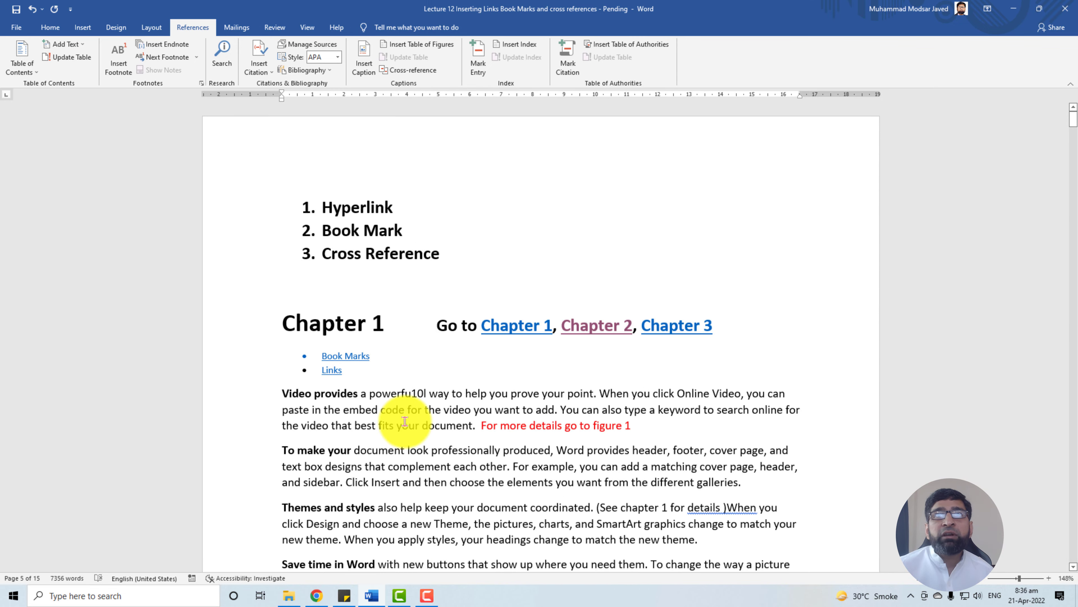
scroll(614, 280, down, 3)
drag(631, 284, 481, 283)
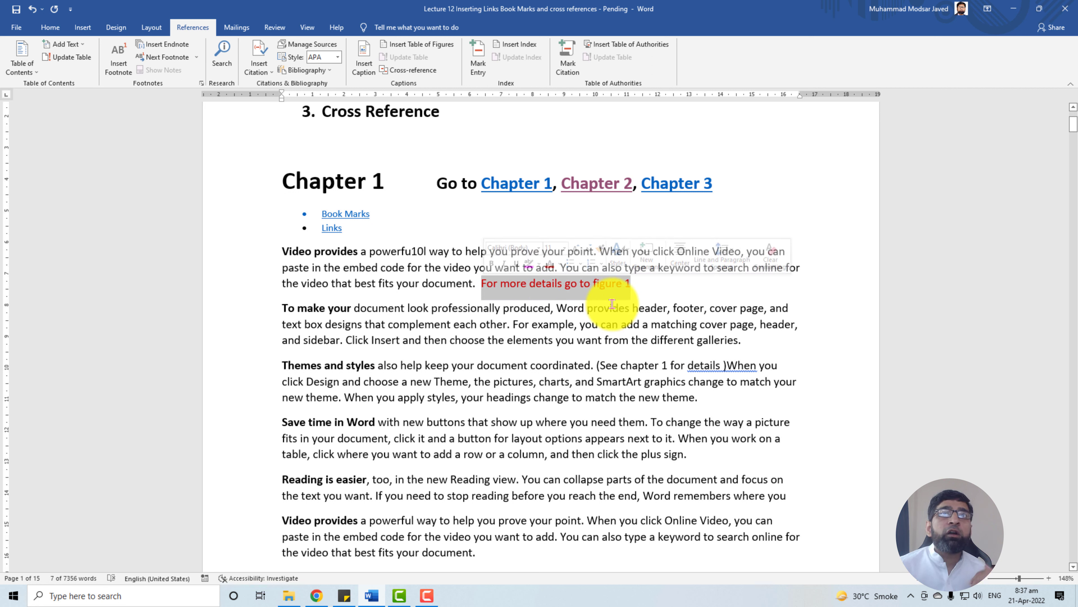
click(82, 27)
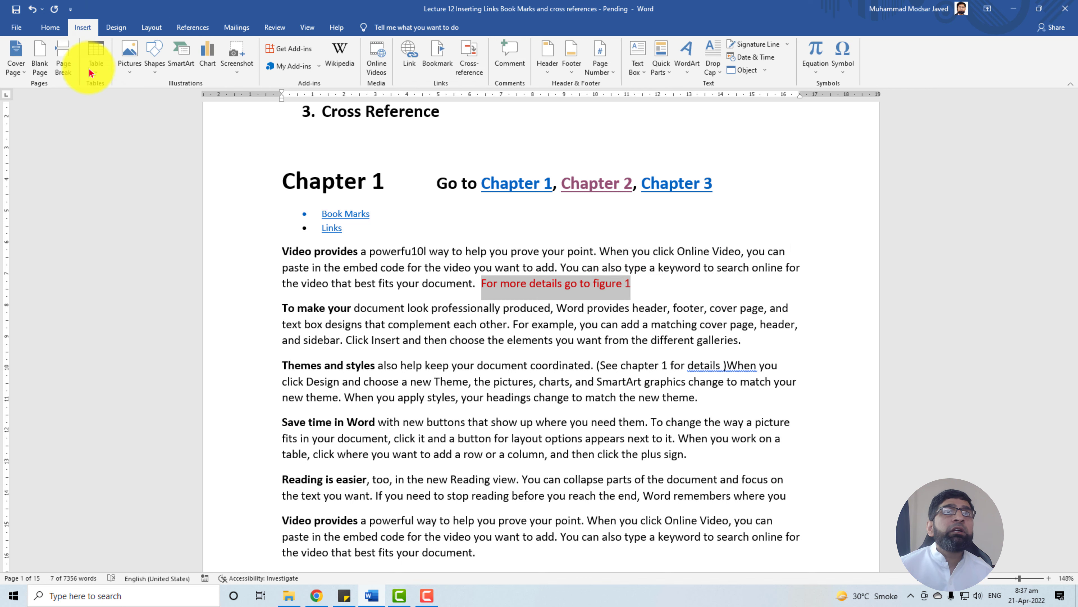
click(469, 68)
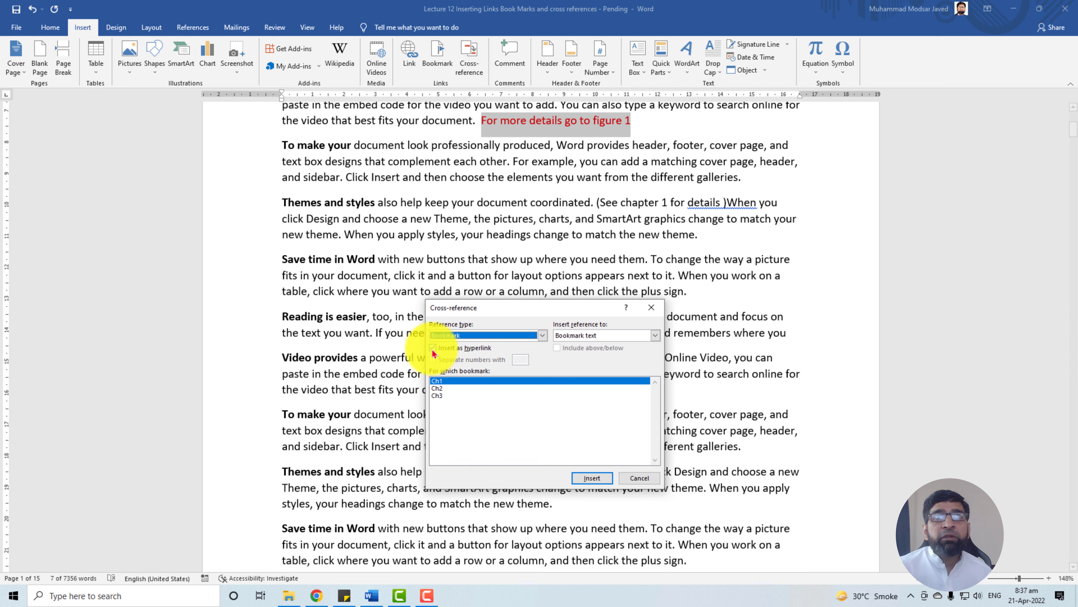
click(436, 388)
click(436, 395)
click(438, 387)
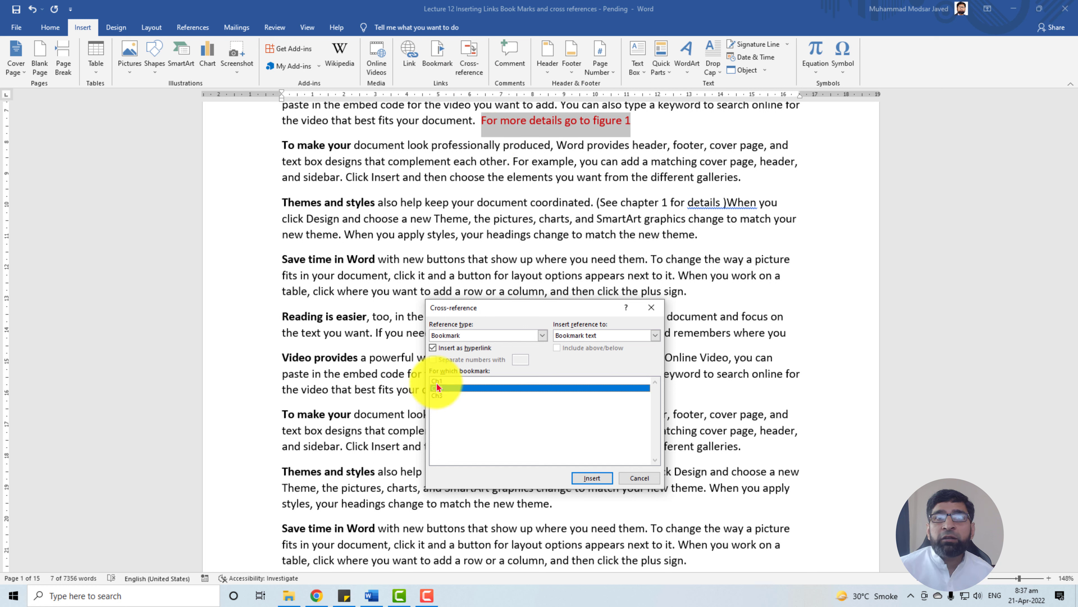
click(439, 381)
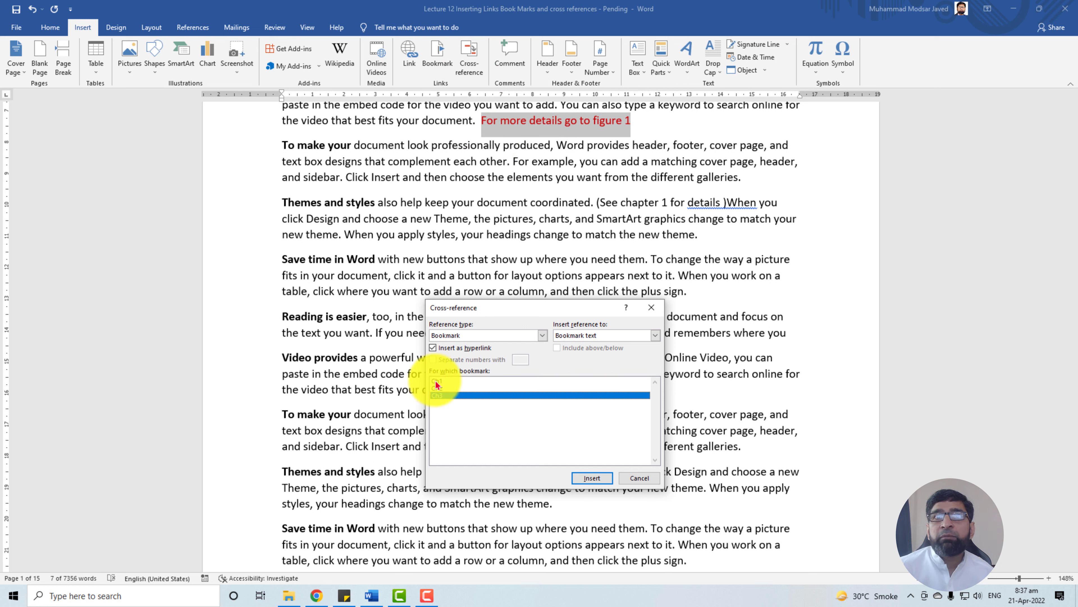
click(544, 336)
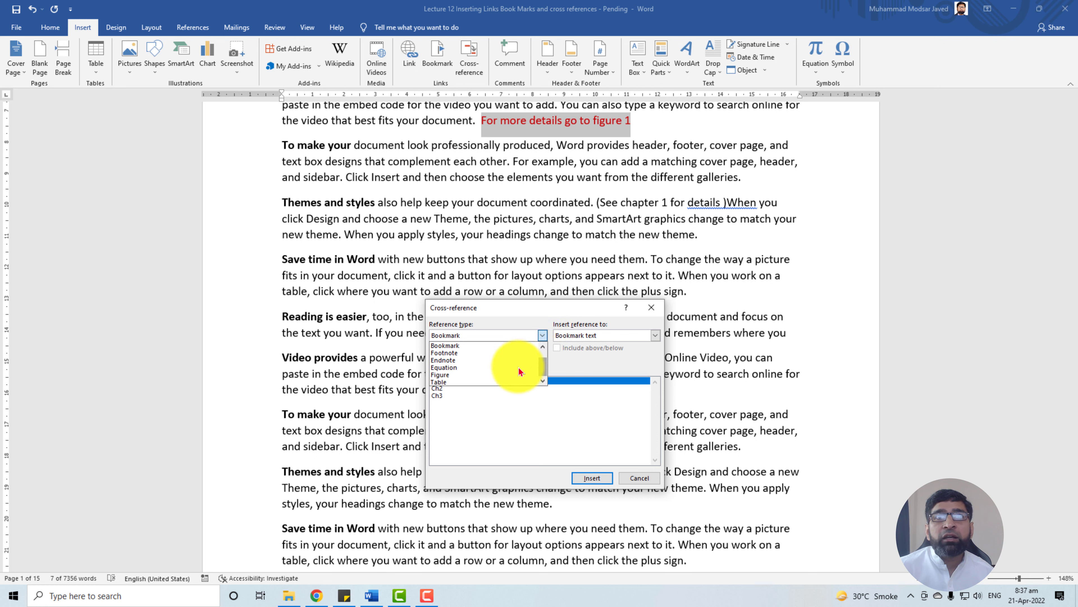
click(451, 374)
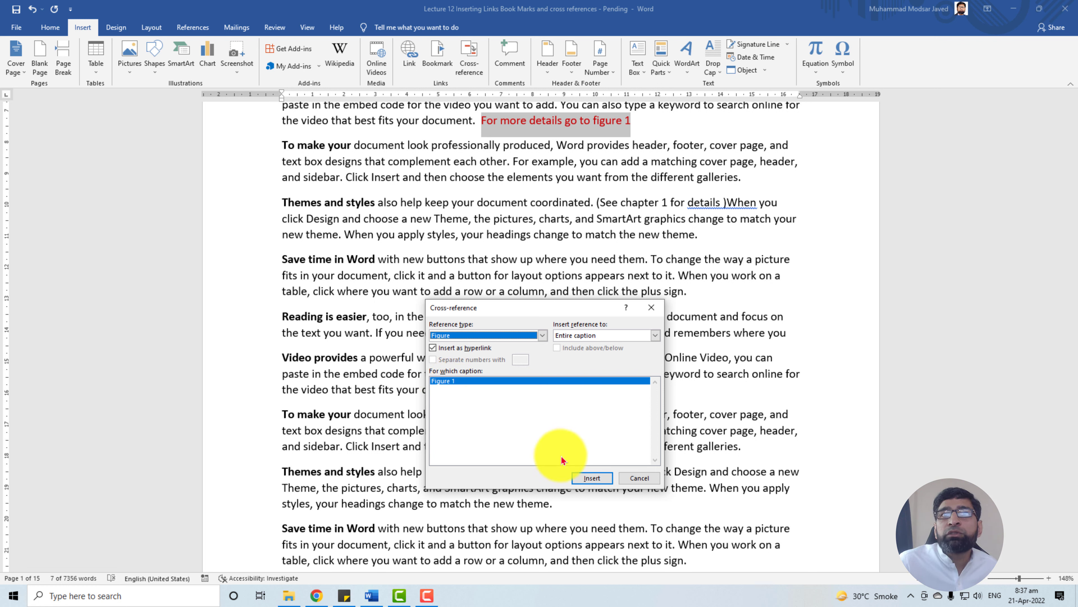
click(587, 479)
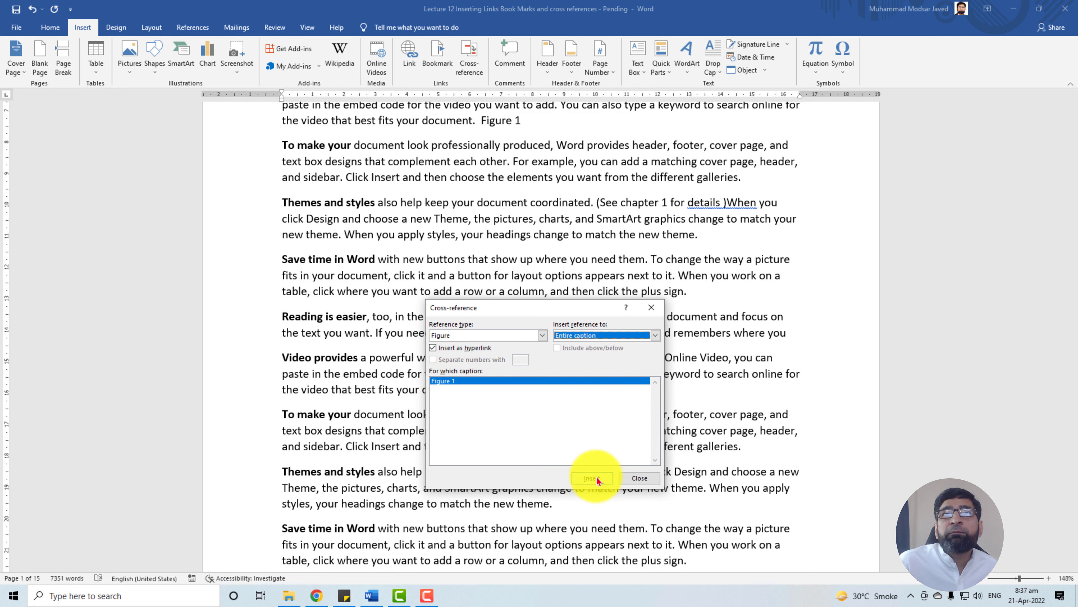
click(639, 478)
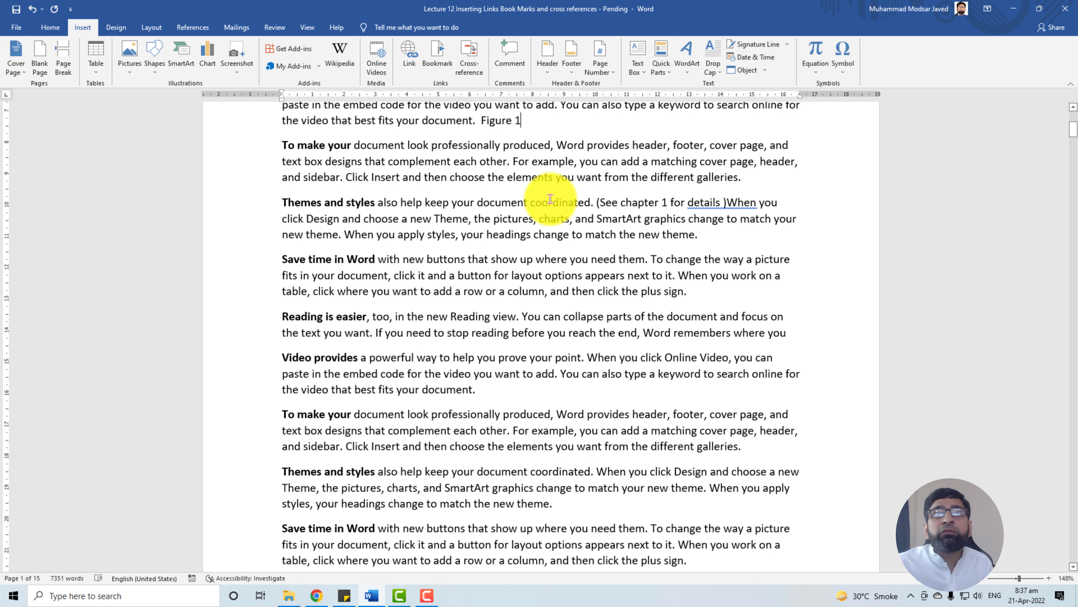
key(ctrl+z)
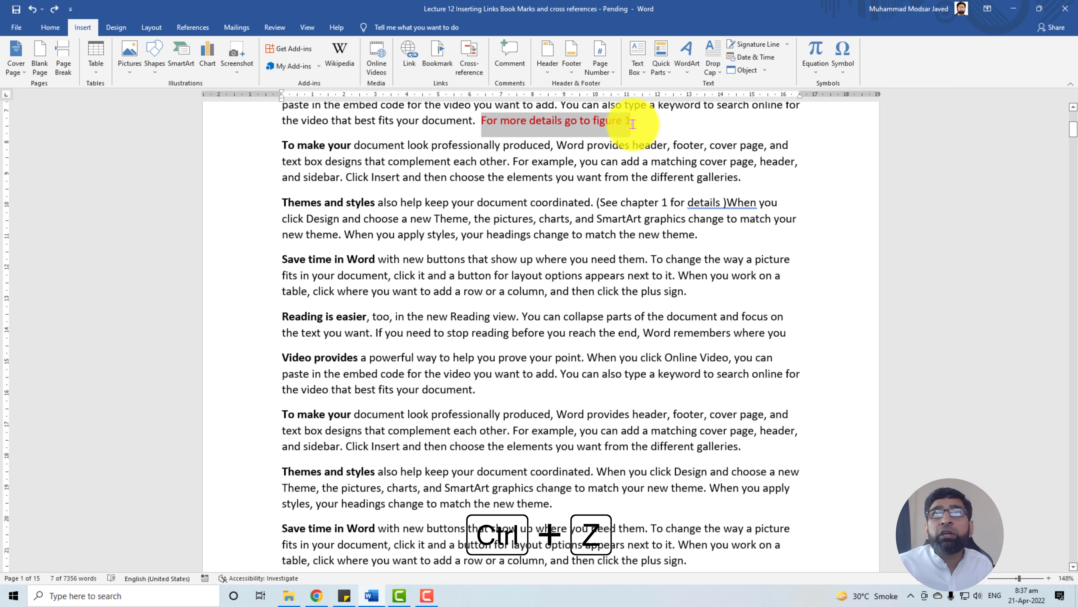
Insert a hyperlinked cross-reference to the entire Figure 1 caption right after "For more details go to figure 1".
click(633, 124)
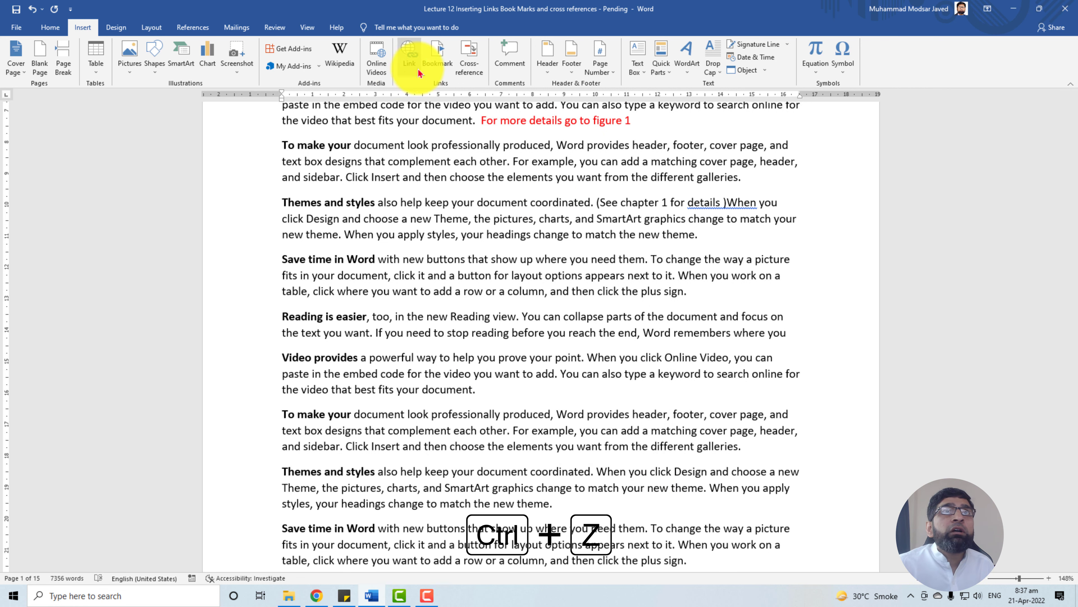
click(470, 64)
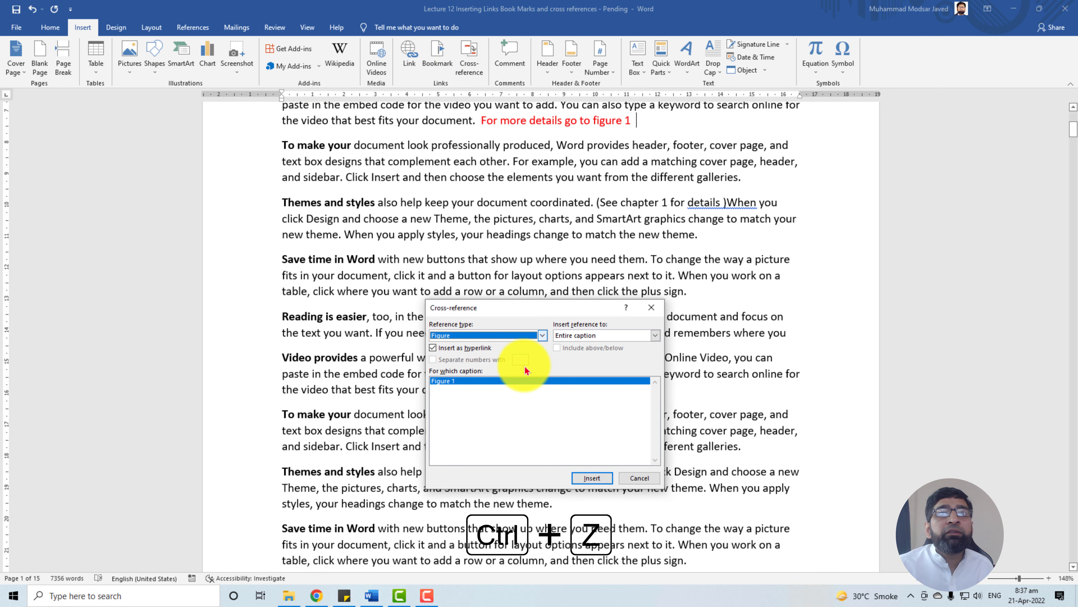
click(591, 478)
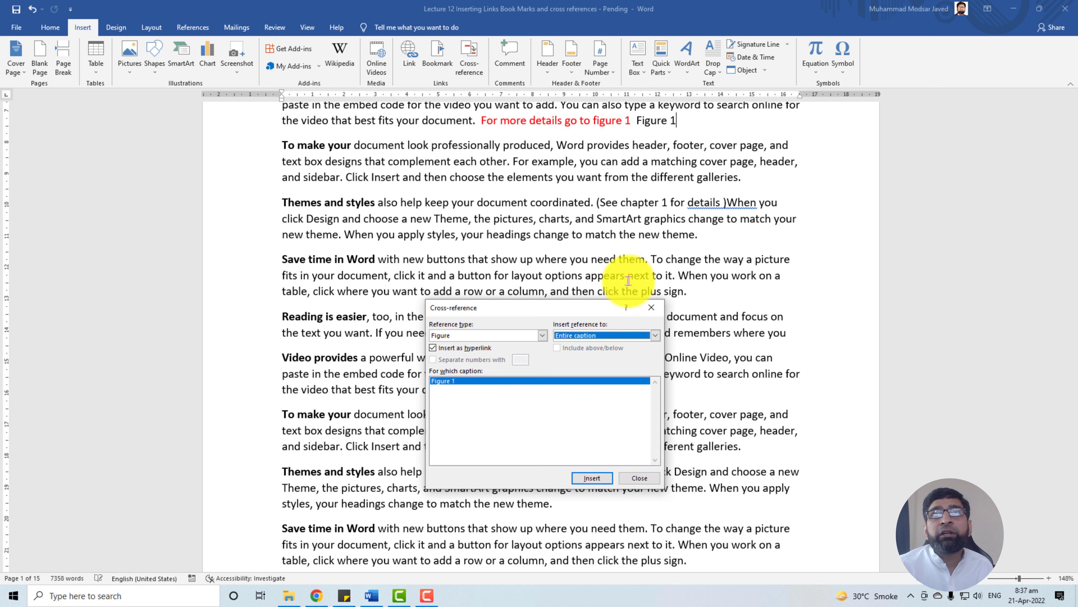
click(627, 479)
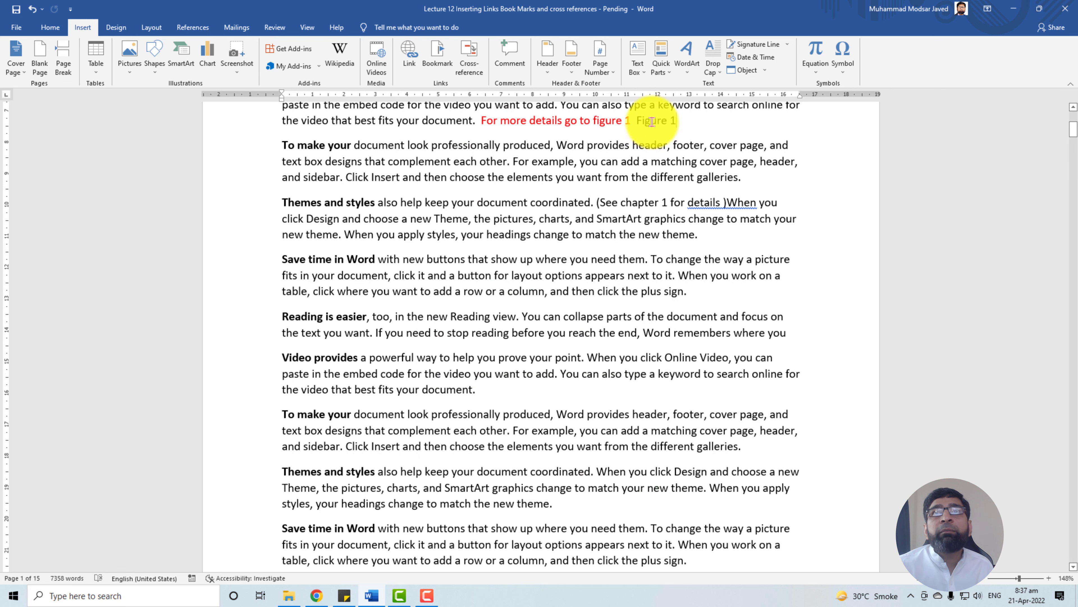
Follow the Figure 1 cross-reference on the first page to the chart's caption.
scroll(474, 258, up, 6)
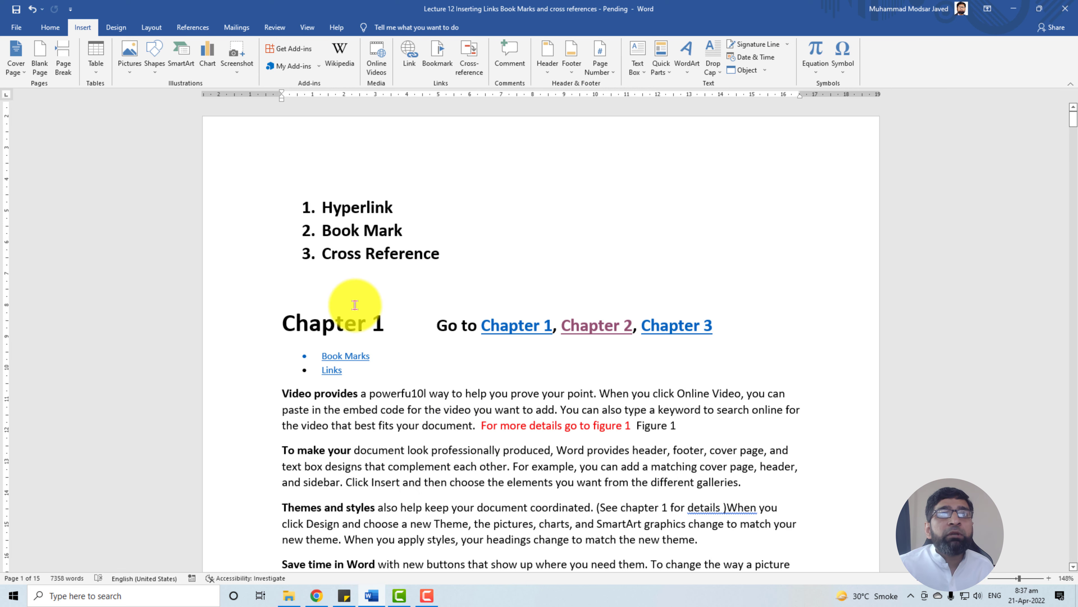
scroll(293, 276, down, 3)
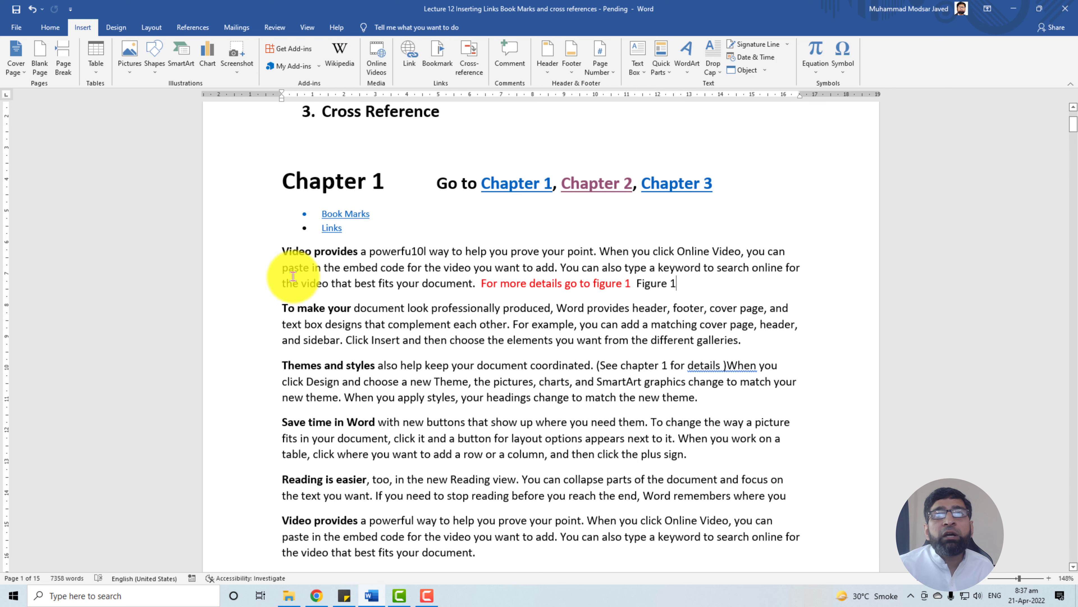
ctrl+click(662, 289)
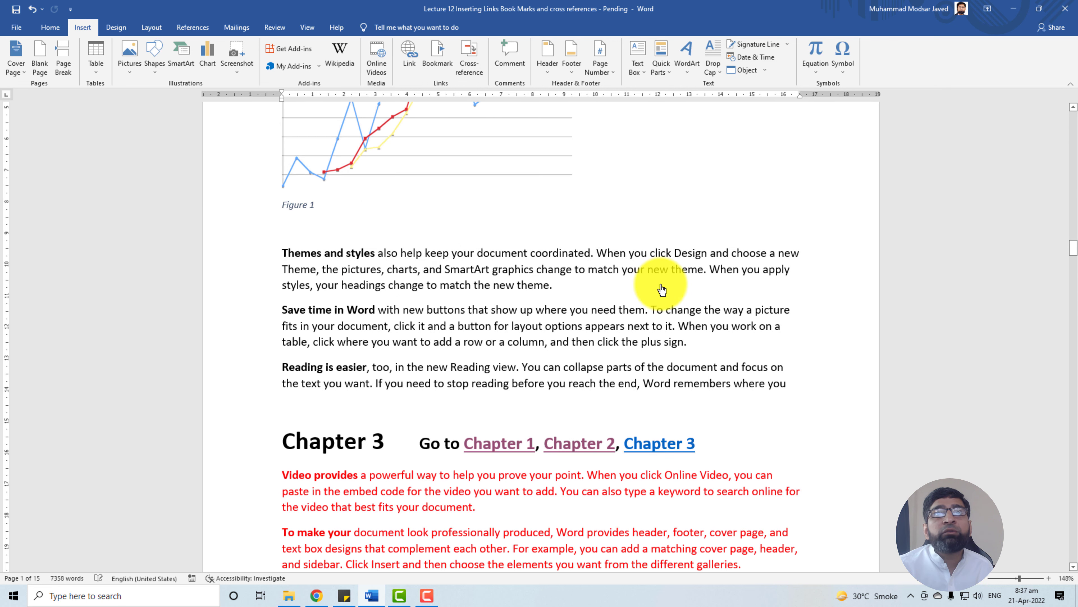